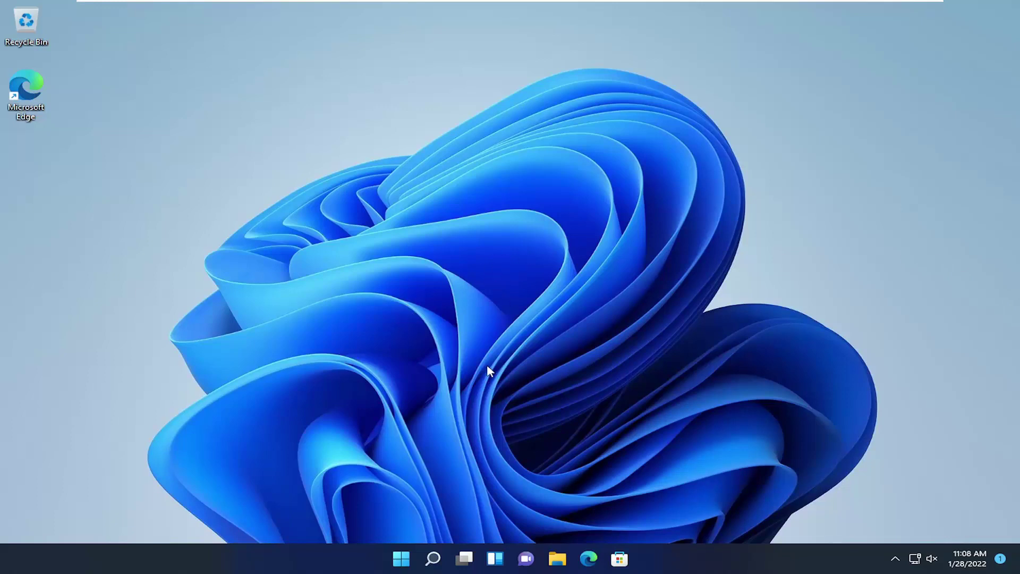
Step: Launch System Configuration via msconfig and open Task Manager's list of startup items from it
left_click(435, 559)
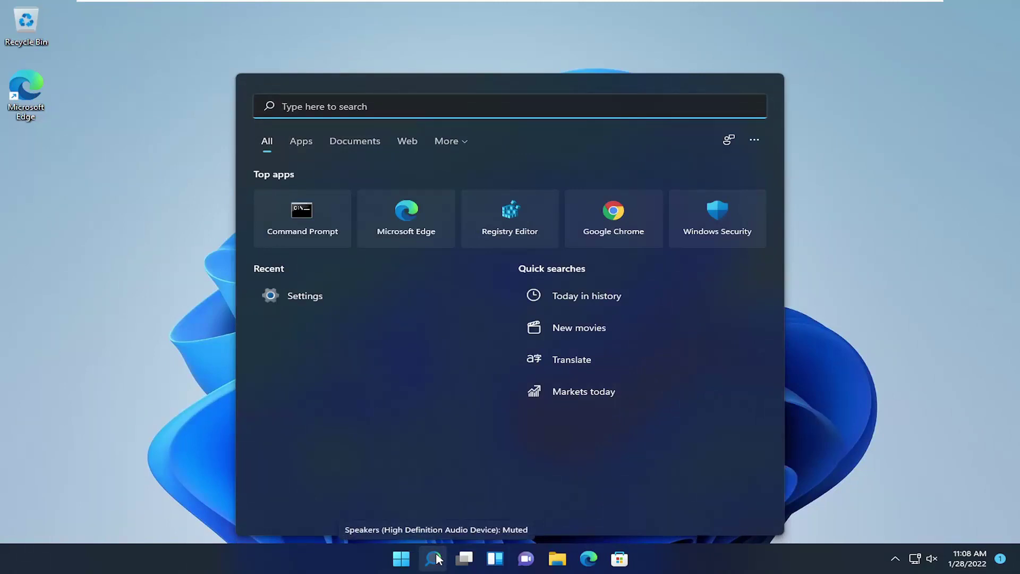
type("msconfig")
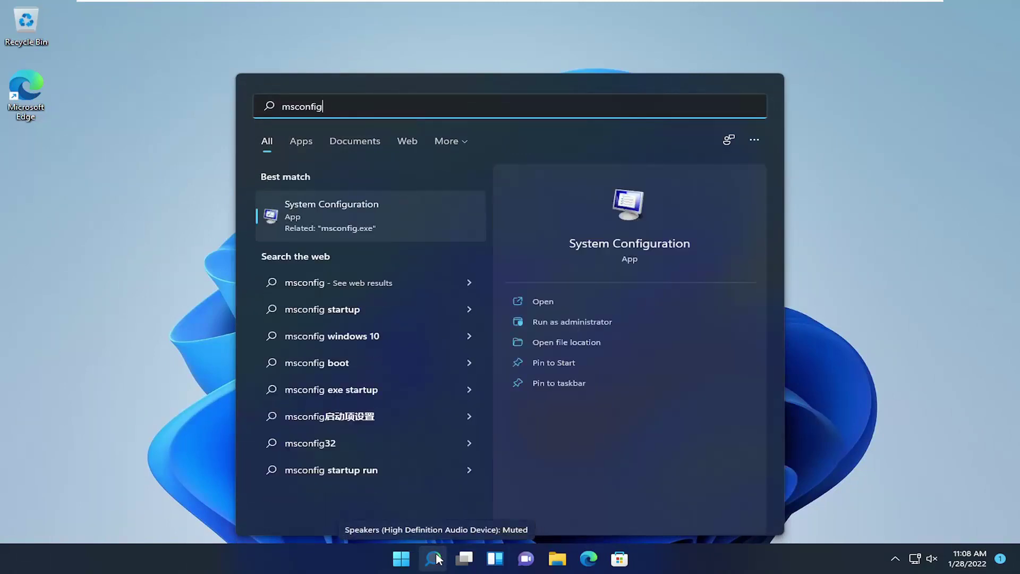
left_click(328, 215)
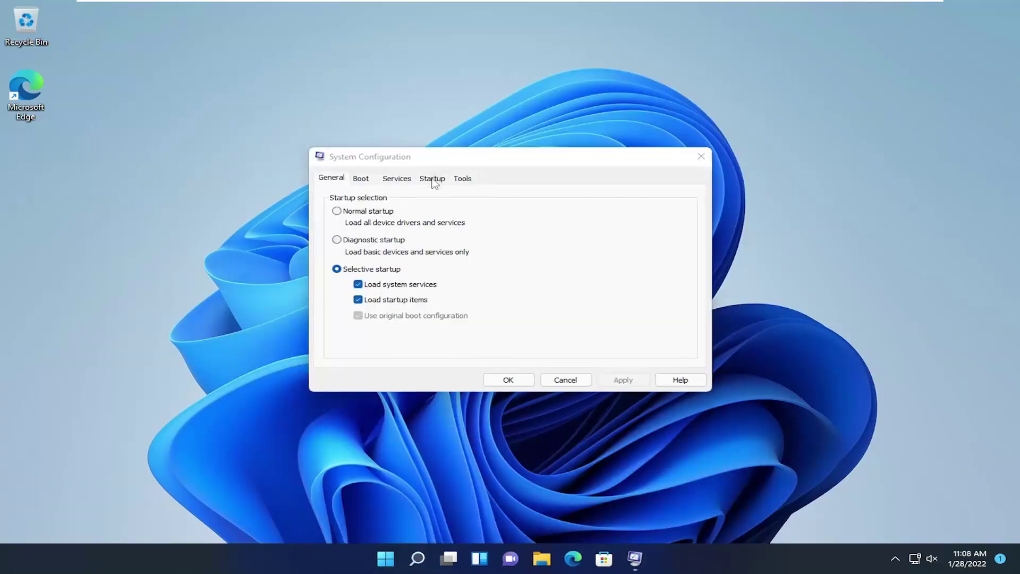
left_click(434, 180)
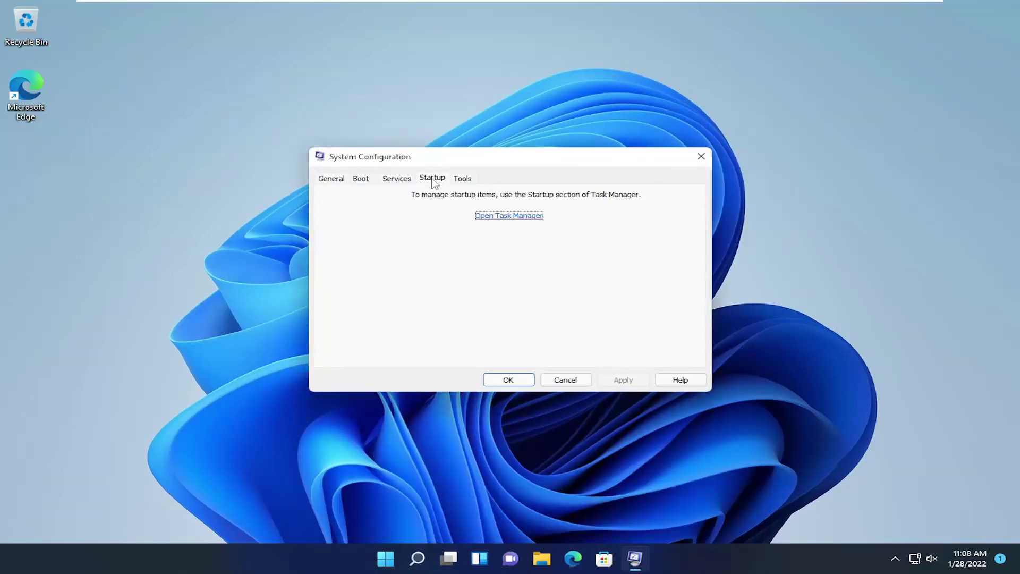
left_click(506, 217)
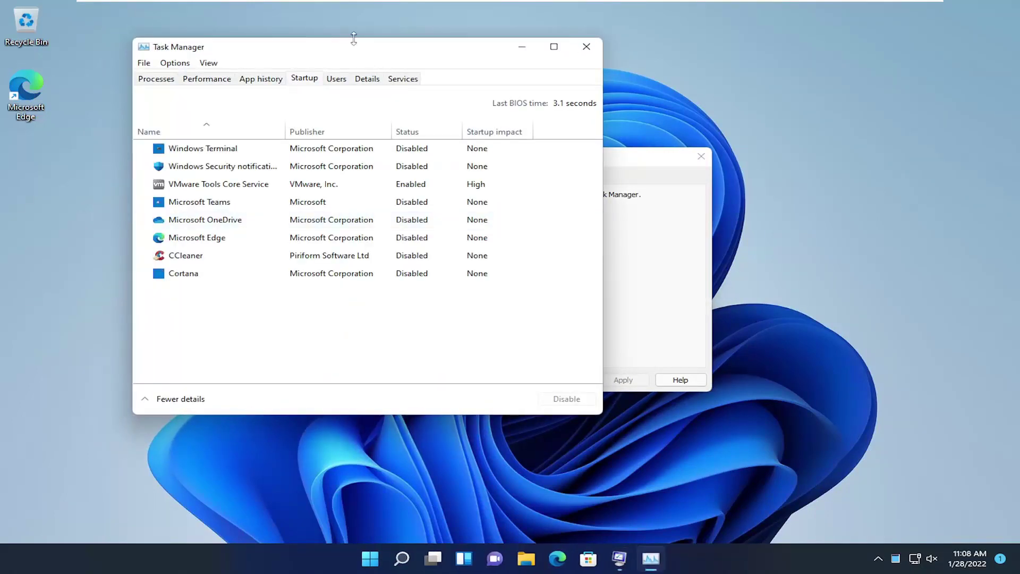
left_click_drag(352, 38, 558, 78)
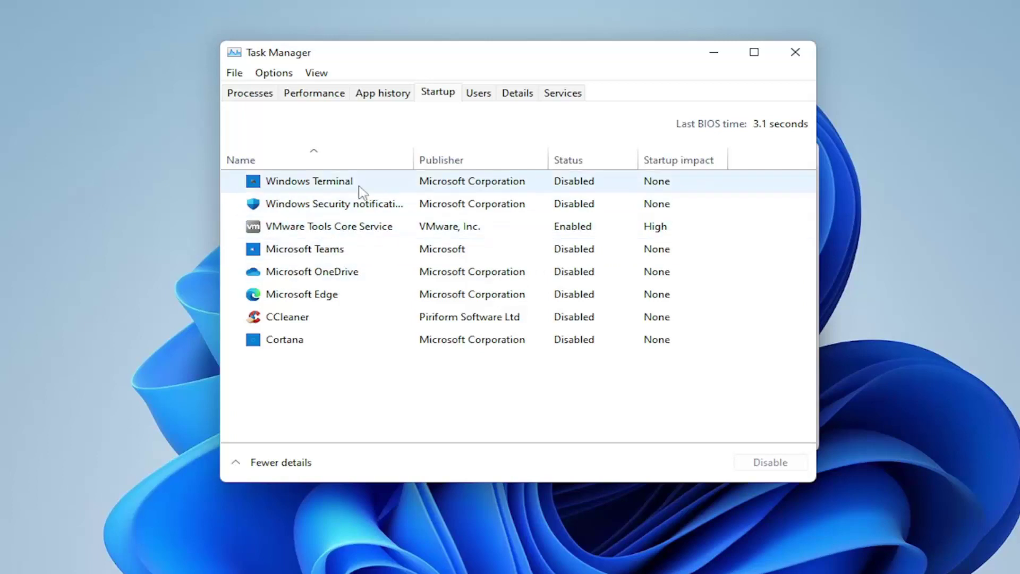
Step: Check the VMware Tools Core Service and Microsoft OneDrive startup entries, and close Task Manager and System Configuration
left_click(321, 233)
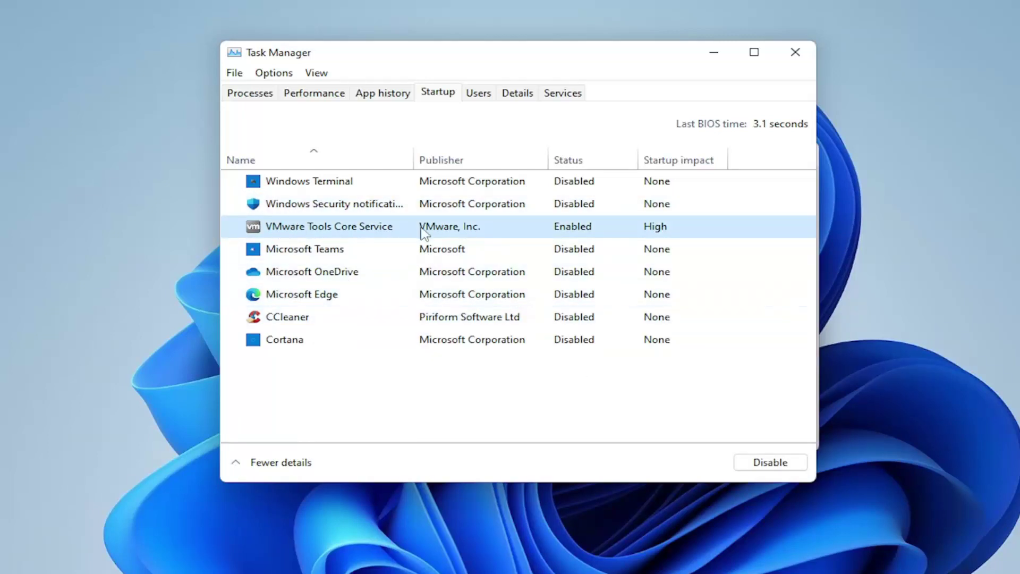
left_click(311, 273)
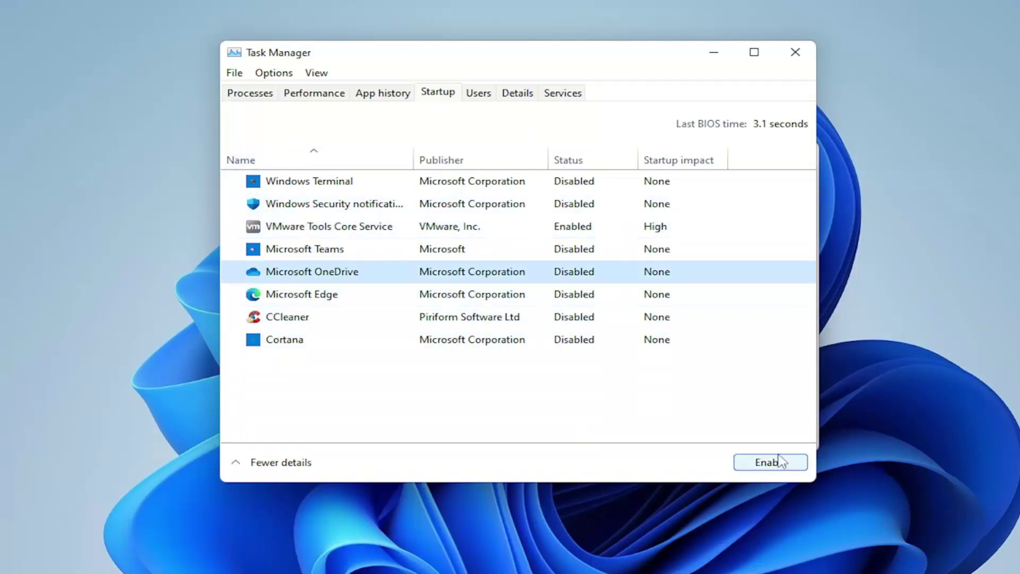
left_click(454, 230)
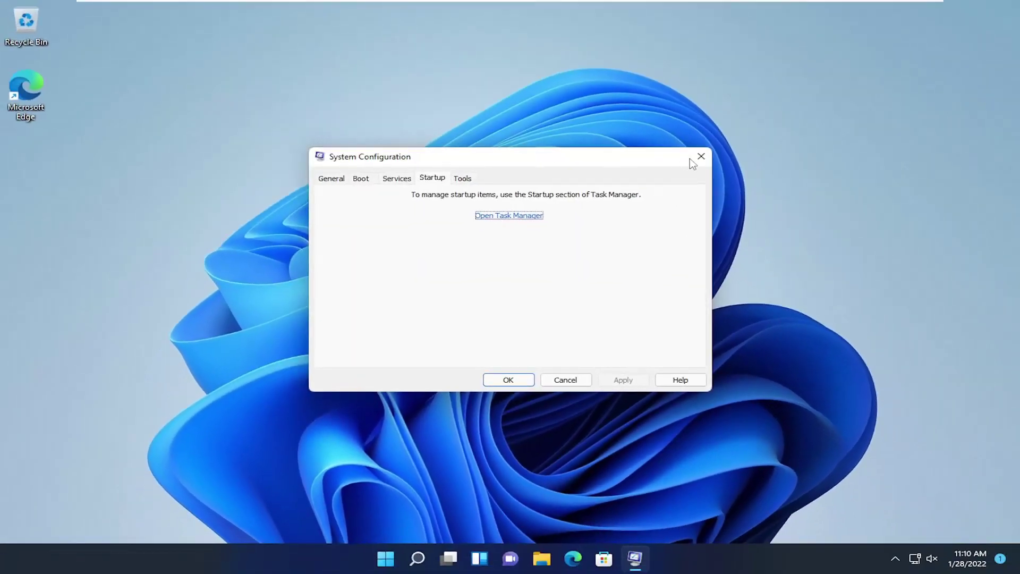
left_click(701, 157)
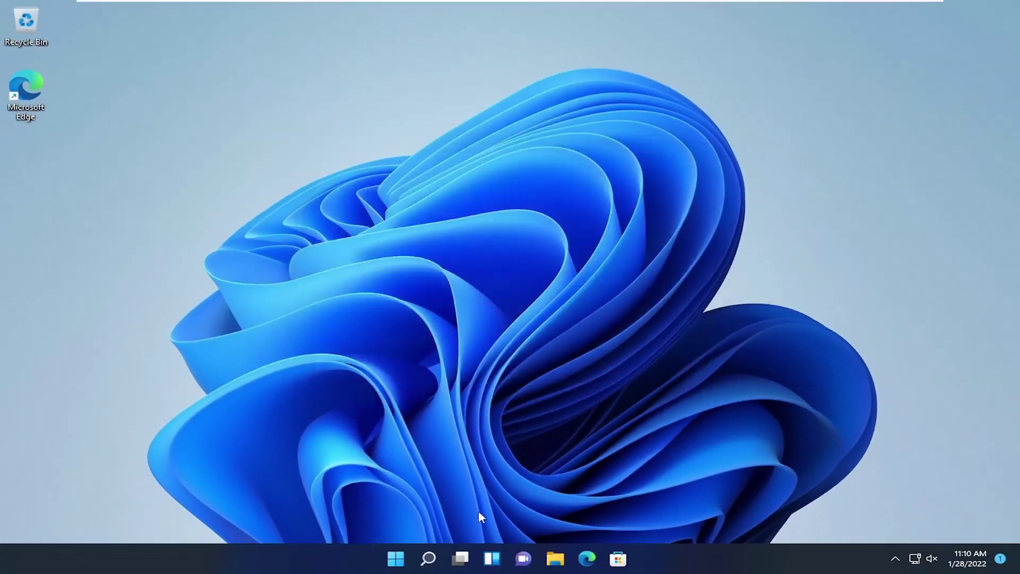
Step: Find and open the Apps & features system settings
left_click(433, 558)
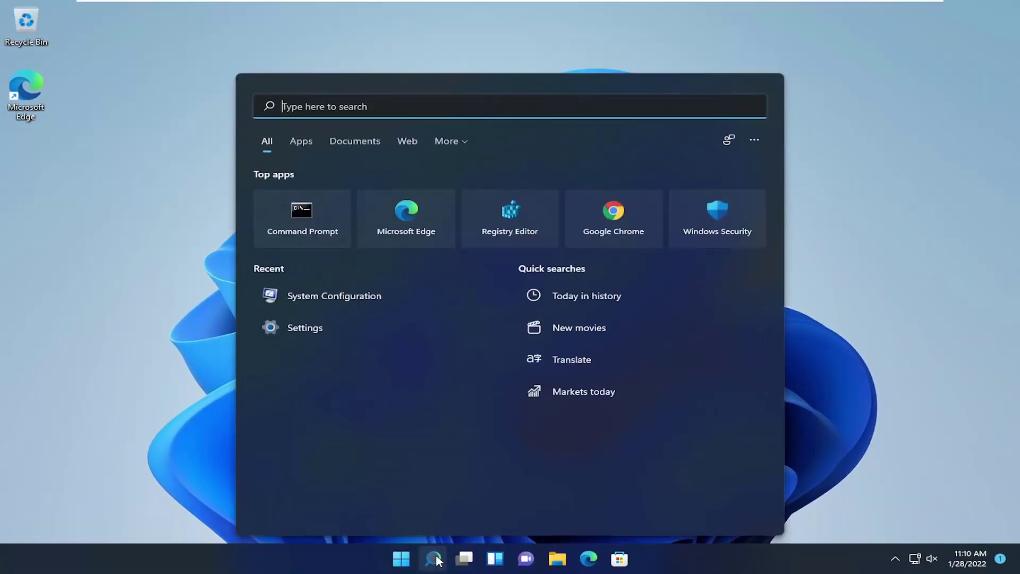
type("apps and fea")
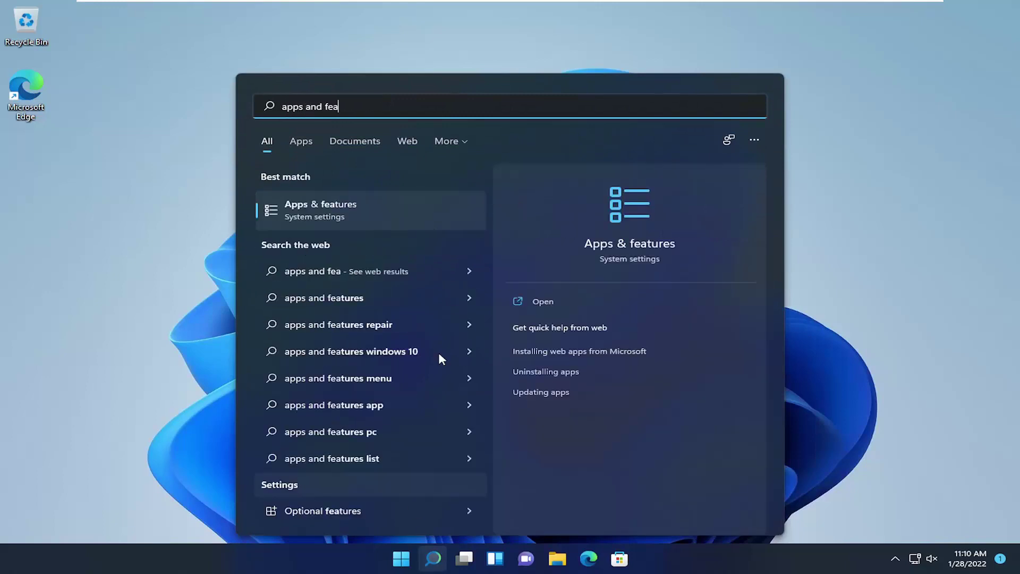
left_click(337, 226)
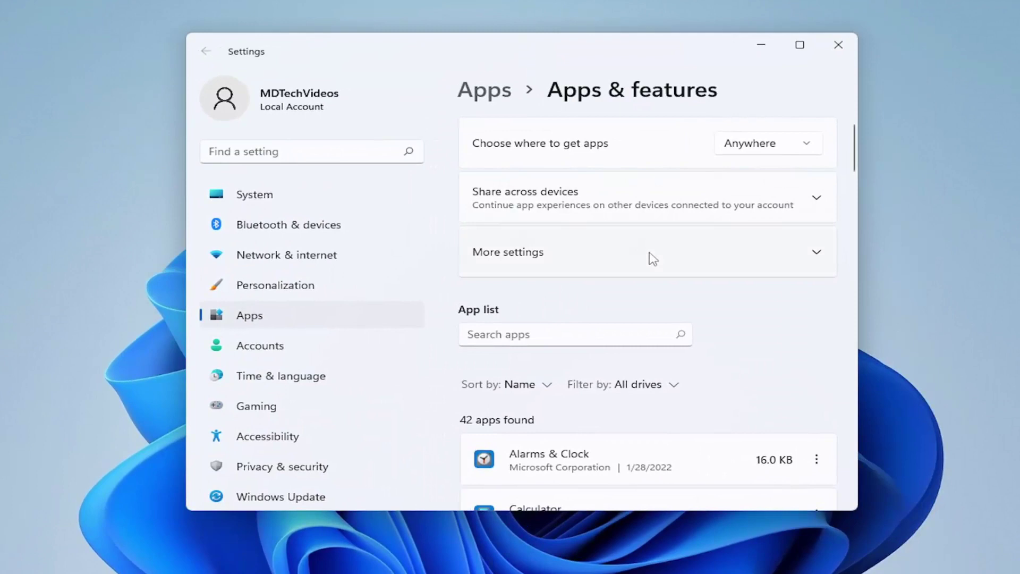
Step: Uninstall the Microsoft News app from the installed apps list
scroll(650, 257, "down", 2)
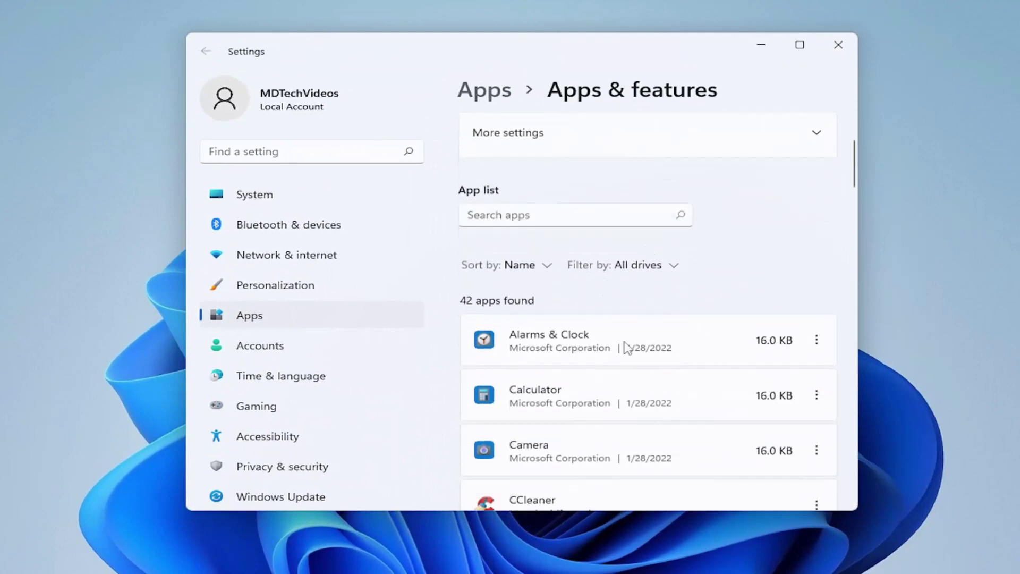
scroll(629, 319, "down", 1)
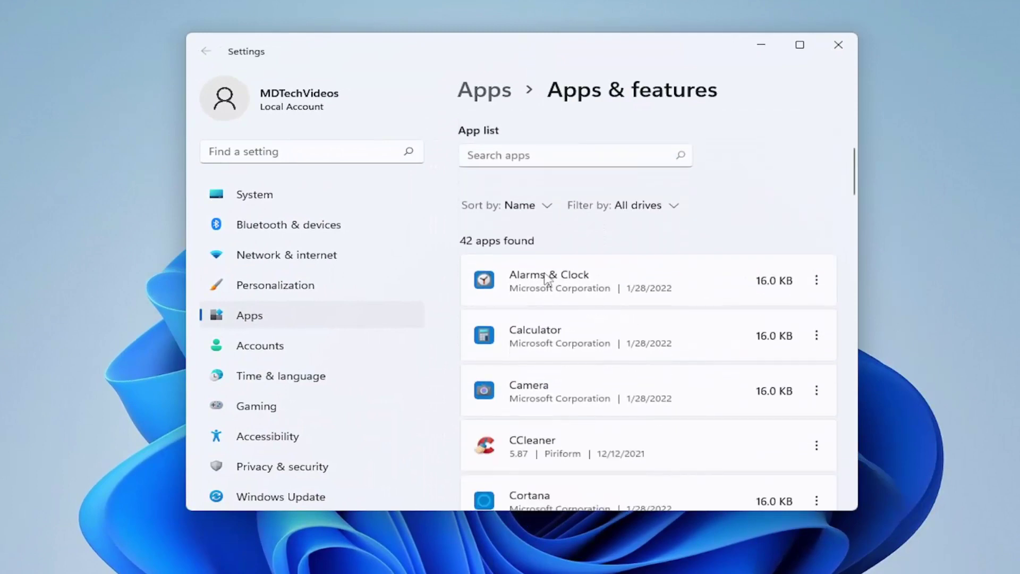
scroll(585, 279, "down", 1)
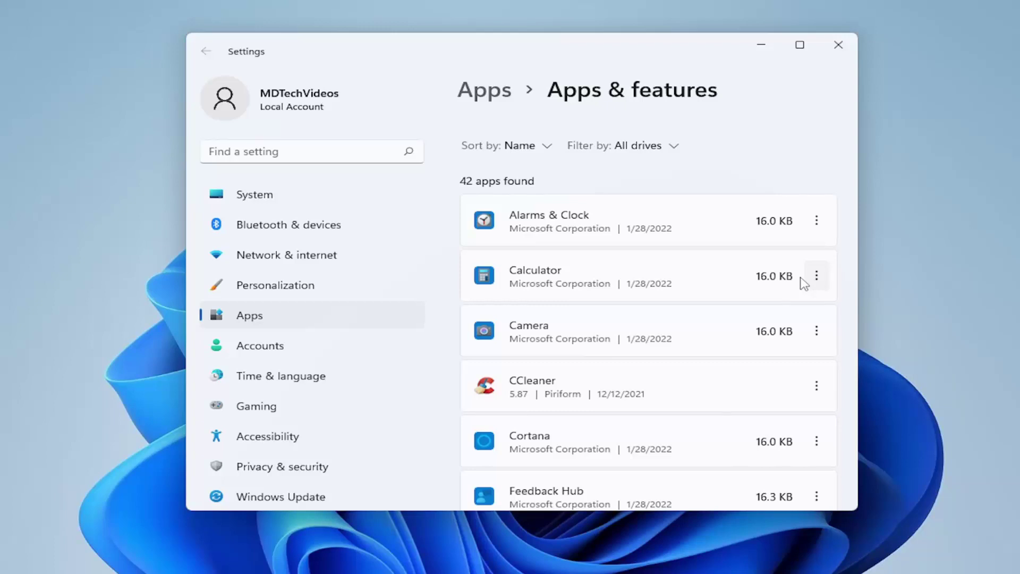
scroll(635, 290, "down", 3)
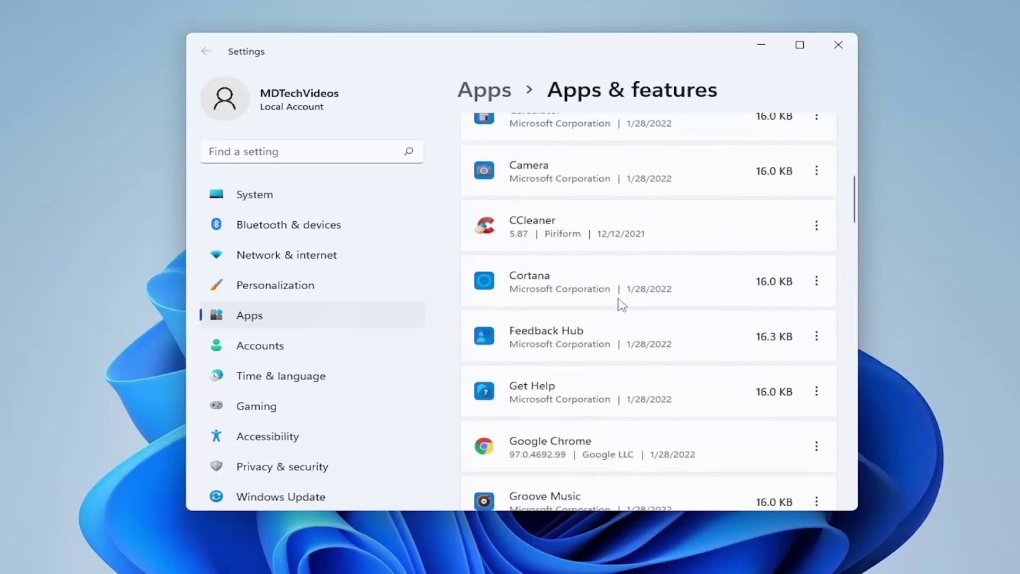
scroll(560, 328, "down", 4)
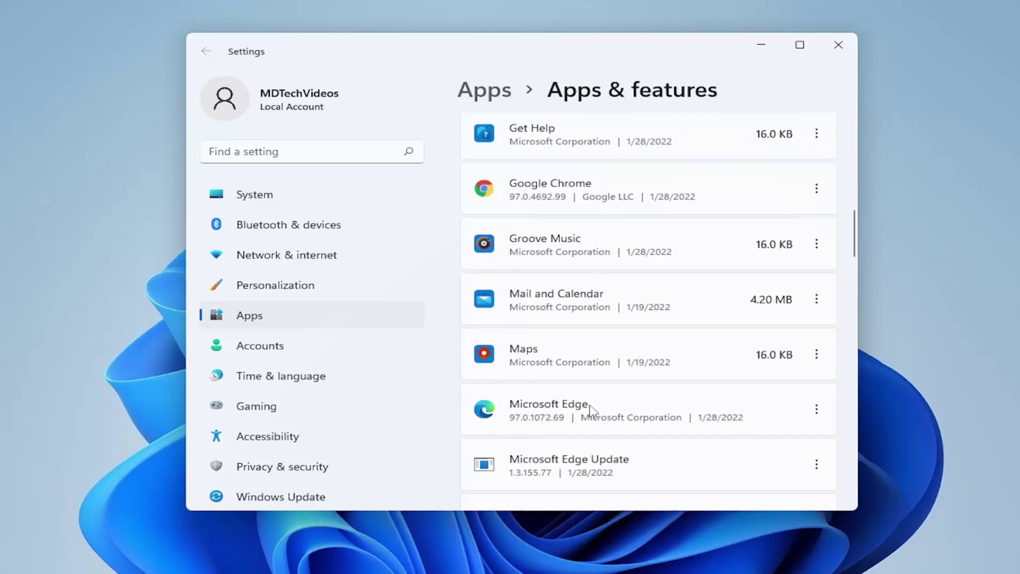
scroll(590, 409, "down", 3)
scroll(676, 378, "up", 1)
scroll(676, 377, "down", 1)
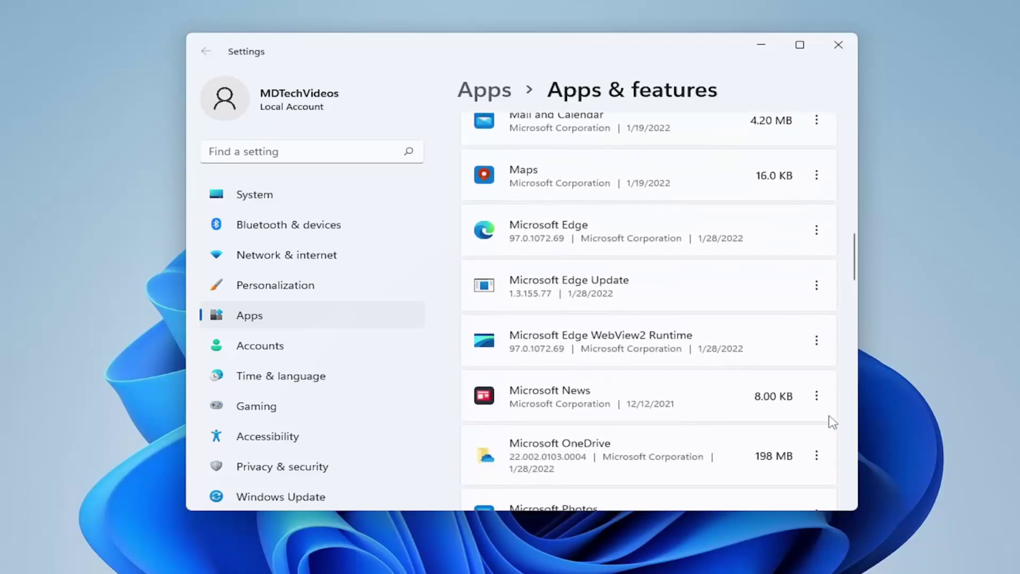
left_click(817, 396)
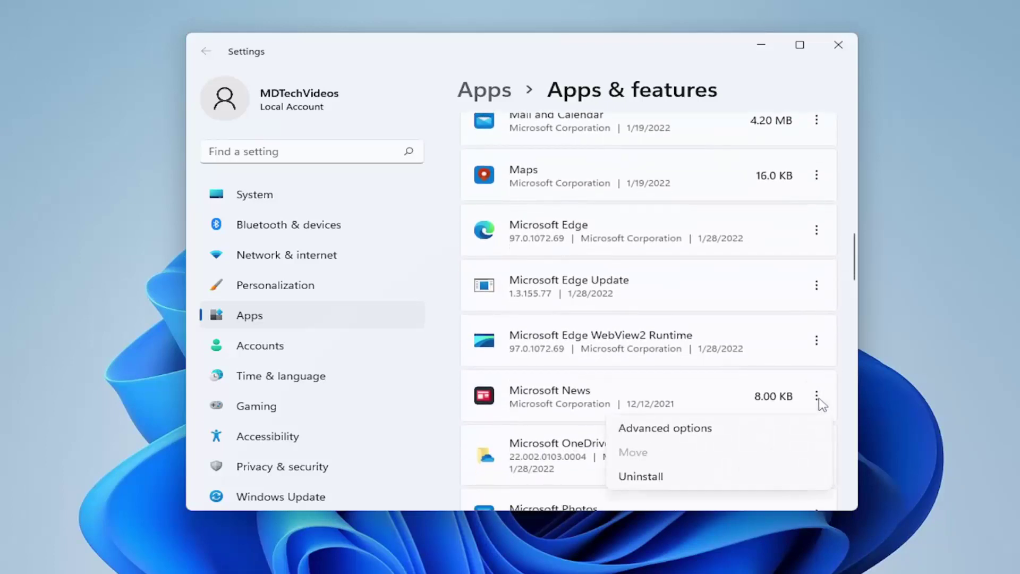
left_click(644, 477)
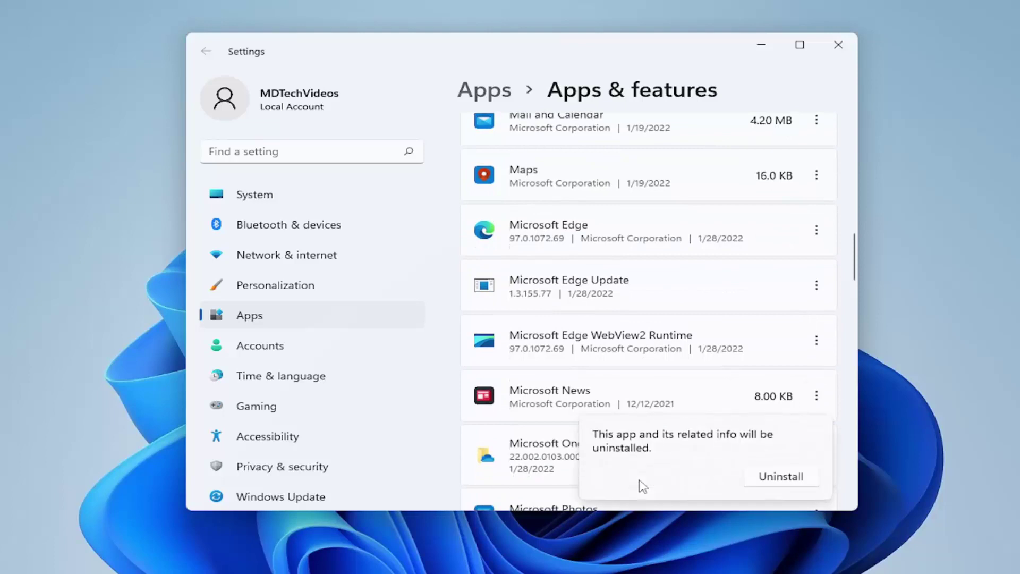
left_click(781, 477)
Step: Review the remaining installed apps through to Weather and close Settings
scroll(740, 358, "down", 2)
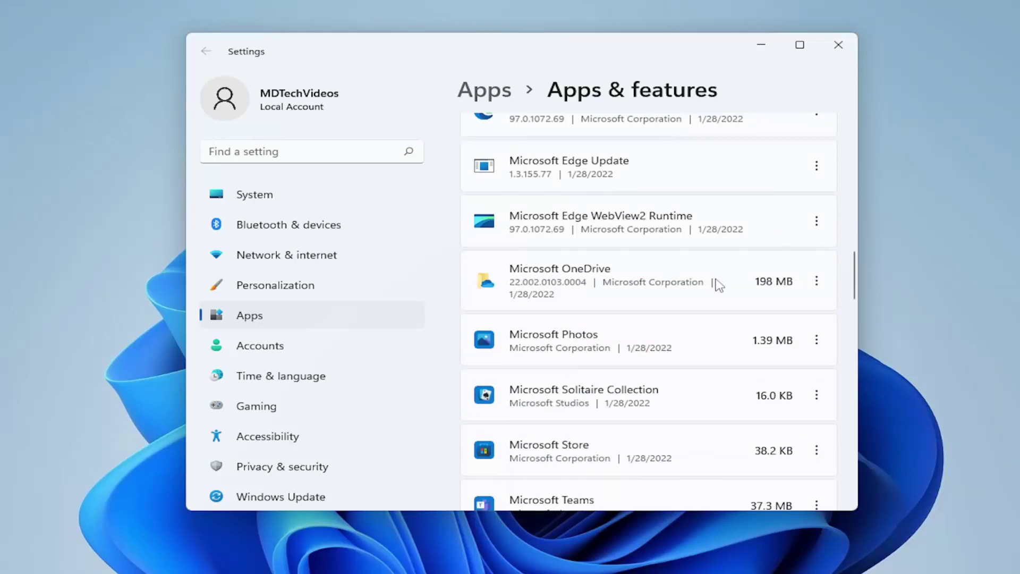
scroll(726, 412, "down", 5)
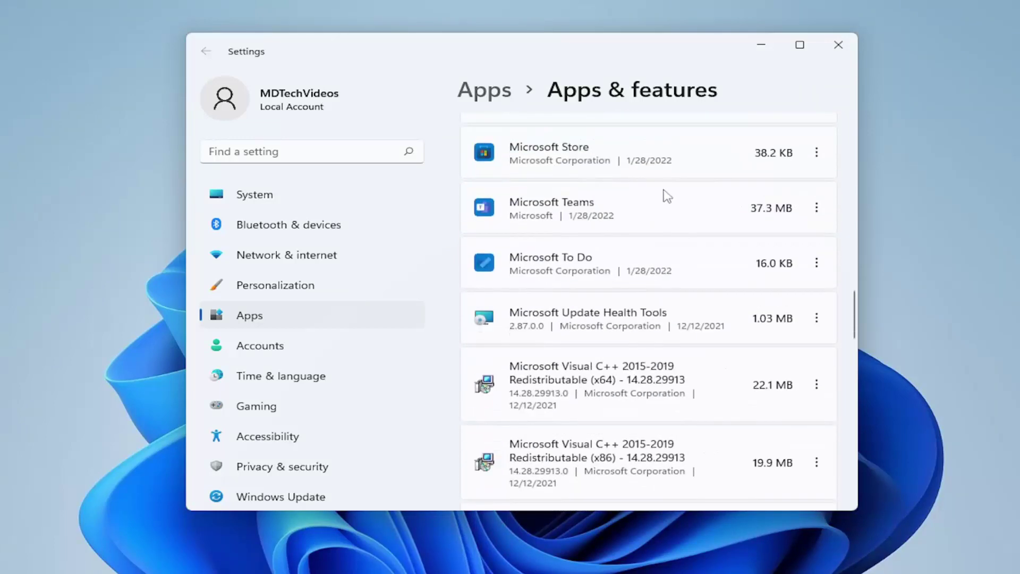
scroll(668, 197, "down", 6)
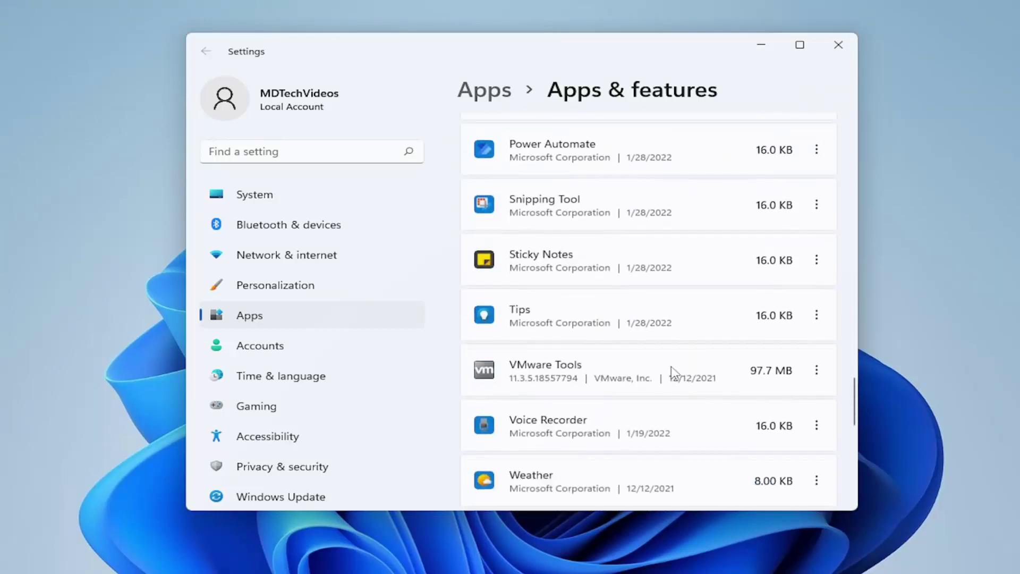
left_click(839, 42)
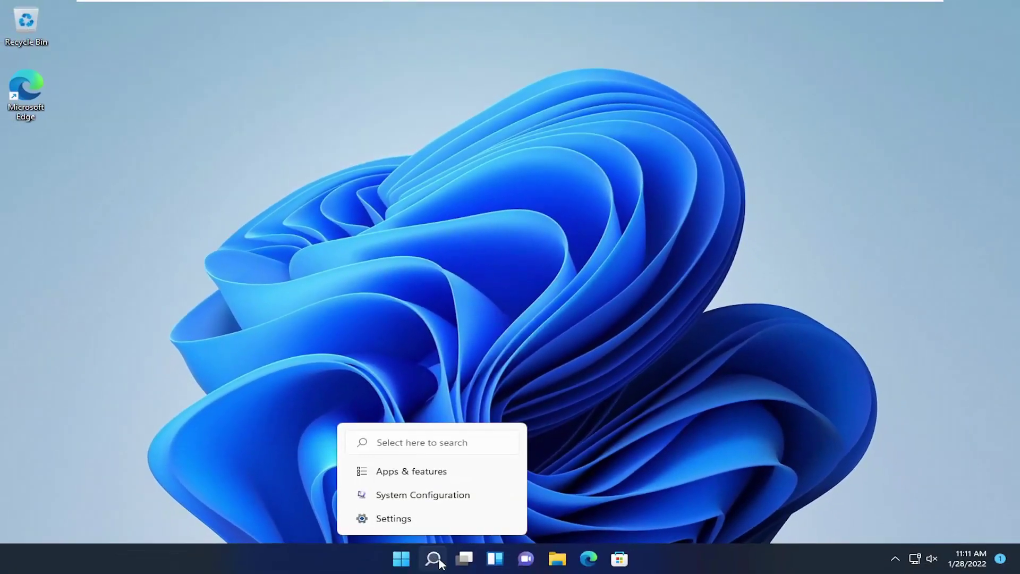
Step: Launch Disk Cleanup for drive C: and rescan it with system files included
left_click(431, 571)
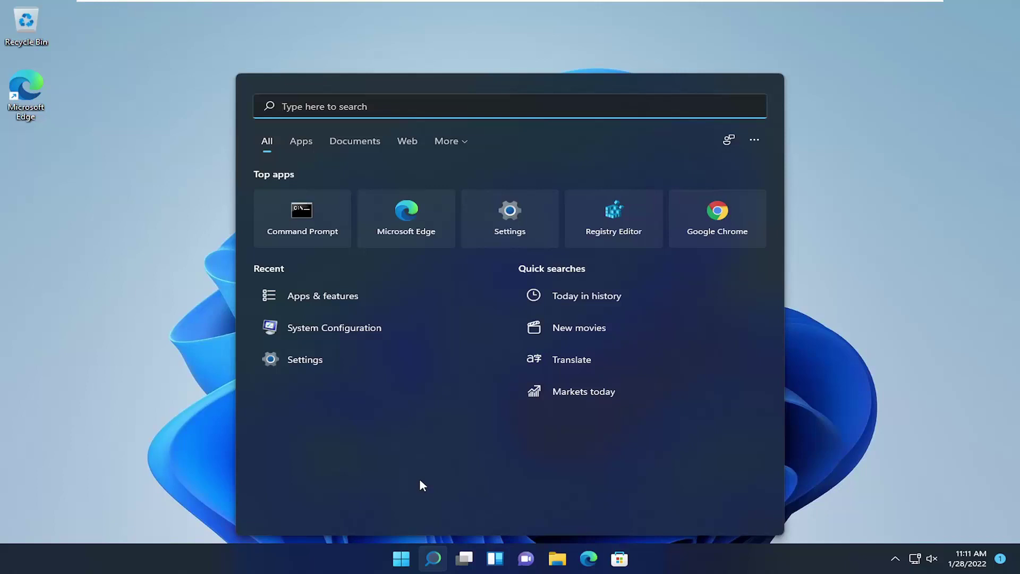
type("disk clean")
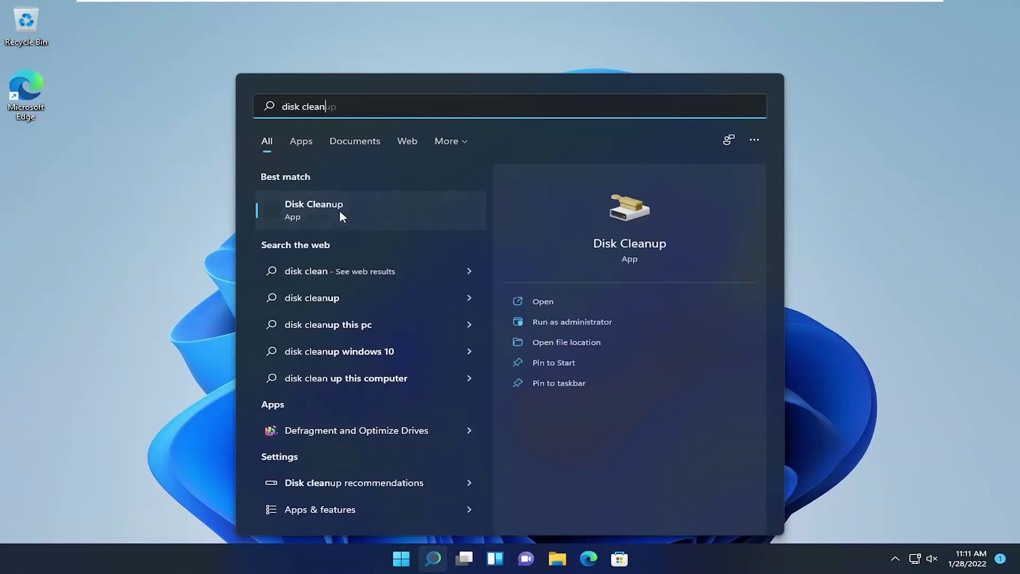
left_click(340, 211)
left_click_drag(164, 40, 500, 117)
left_click(434, 345)
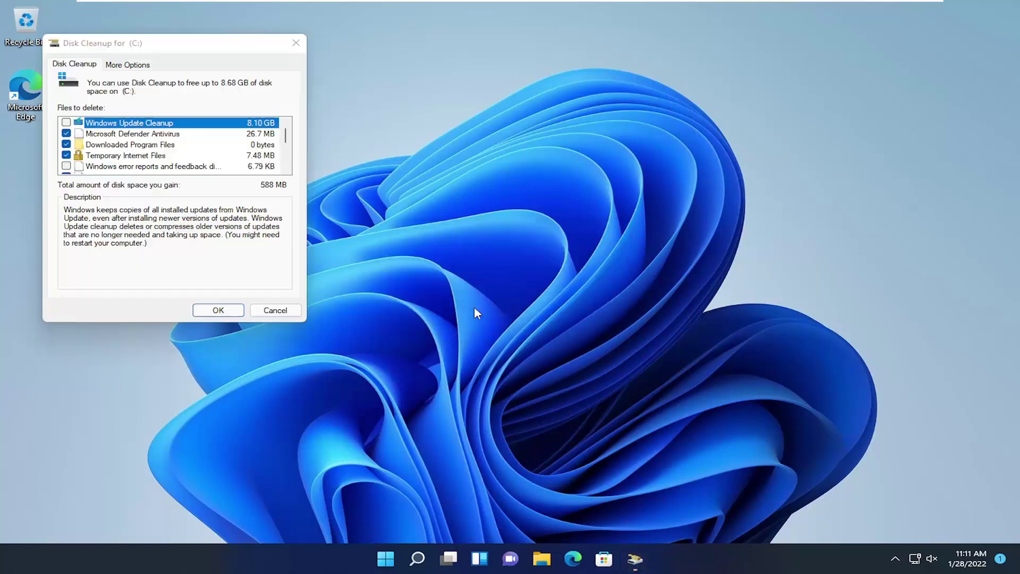
left_click_drag(218, 41, 516, 140)
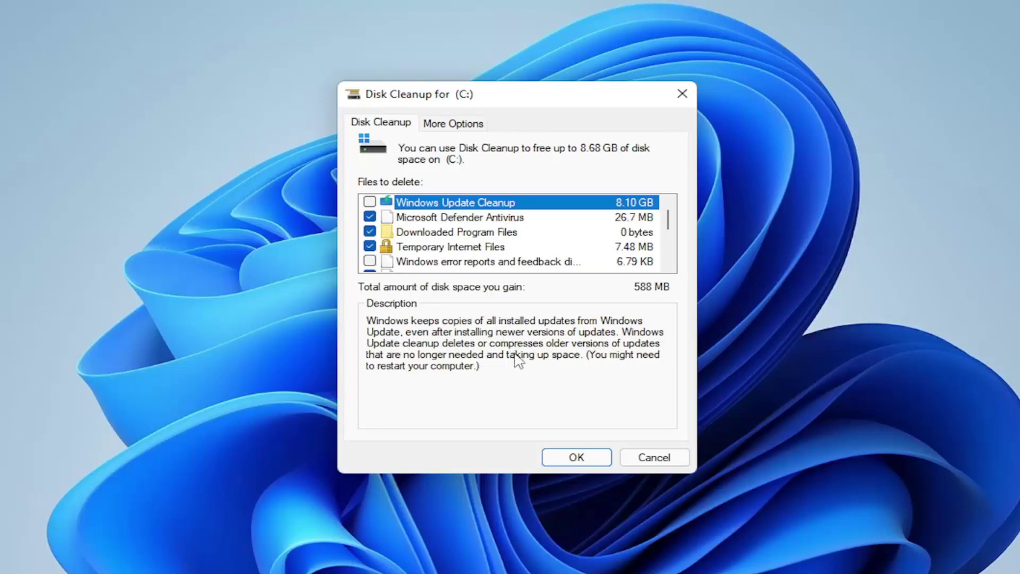
Step: Include Windows Update Cleanup in the files to delete and look through the other file categories
left_click(369, 203)
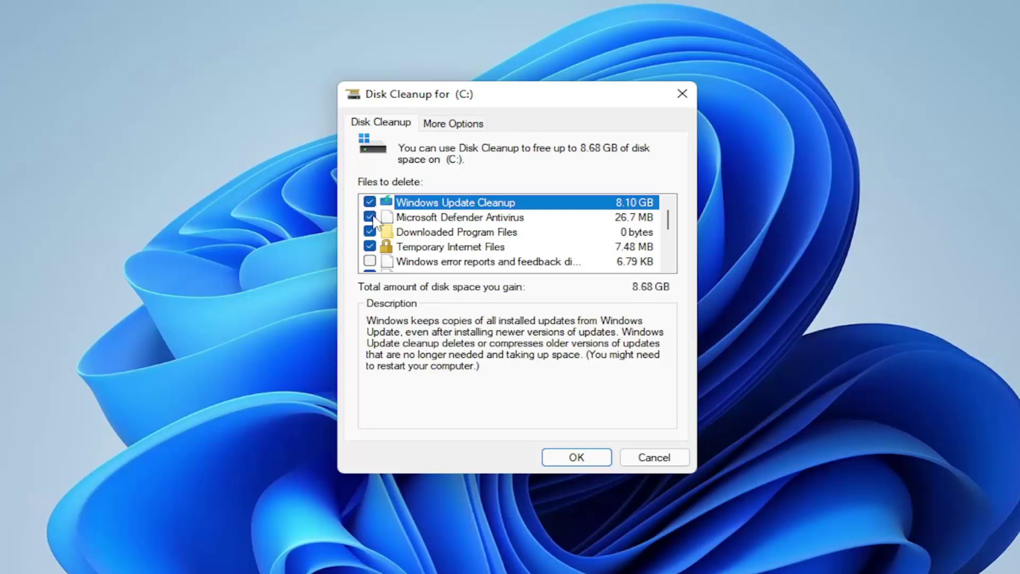
scroll(371, 234, "down", 3)
scroll(372, 243, "up", 3)
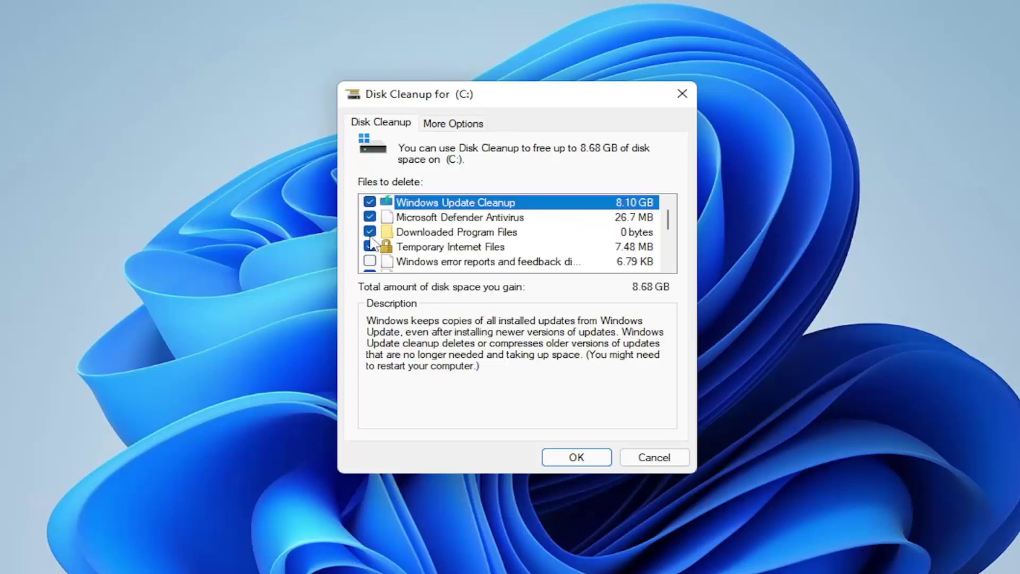
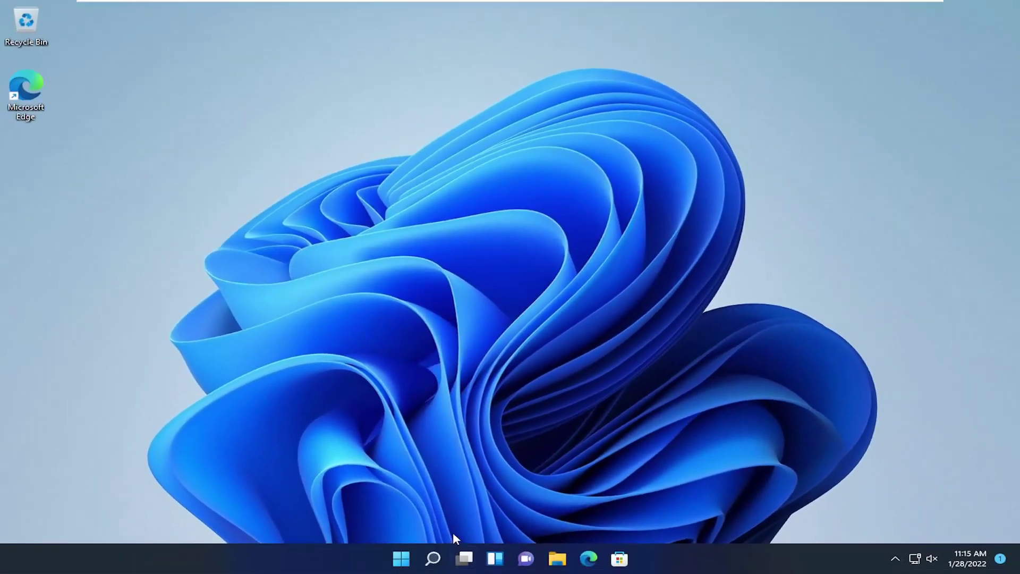
Step: Search Windows for the power options, open the Edit power plan page and look at the Balanced plan's advanced power settings
left_click(430, 562)
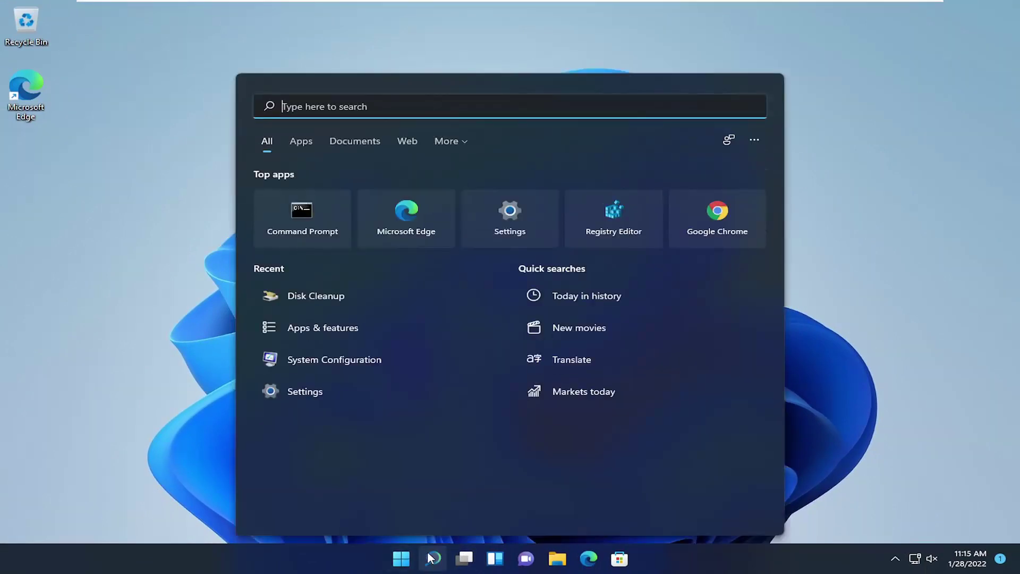
type("power op")
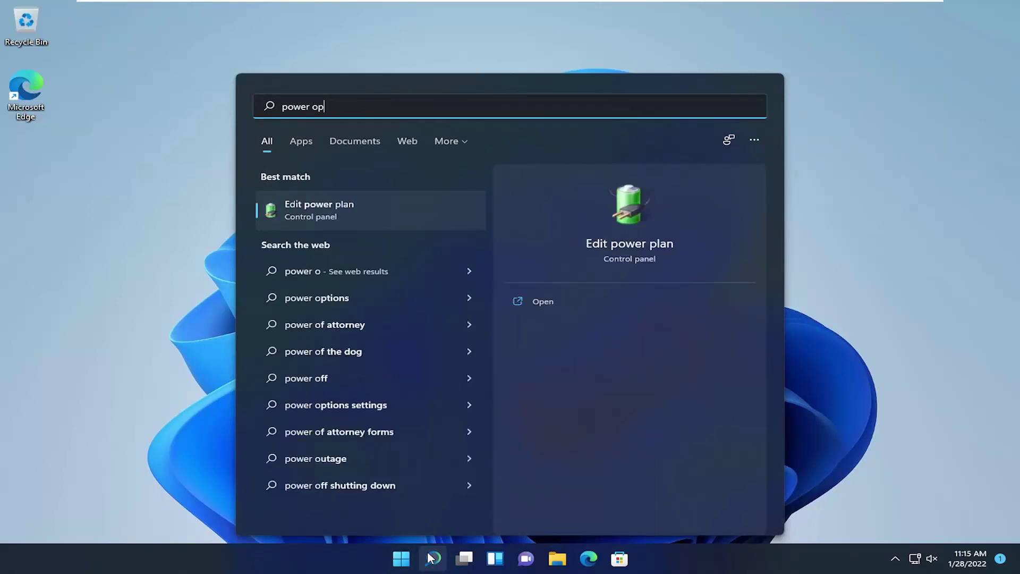
type("tions")
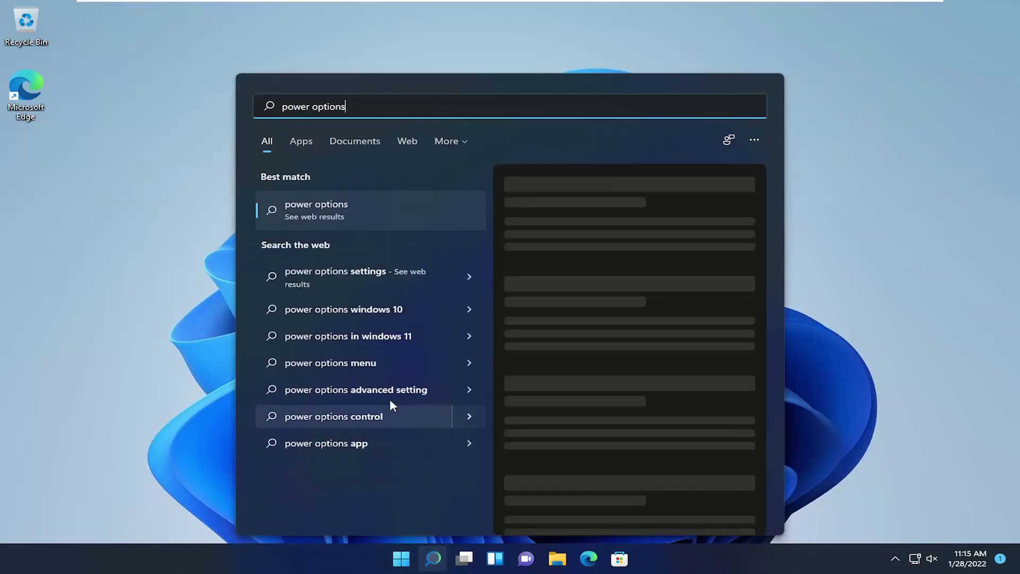
key("BackSpace")
key("BackSpace")
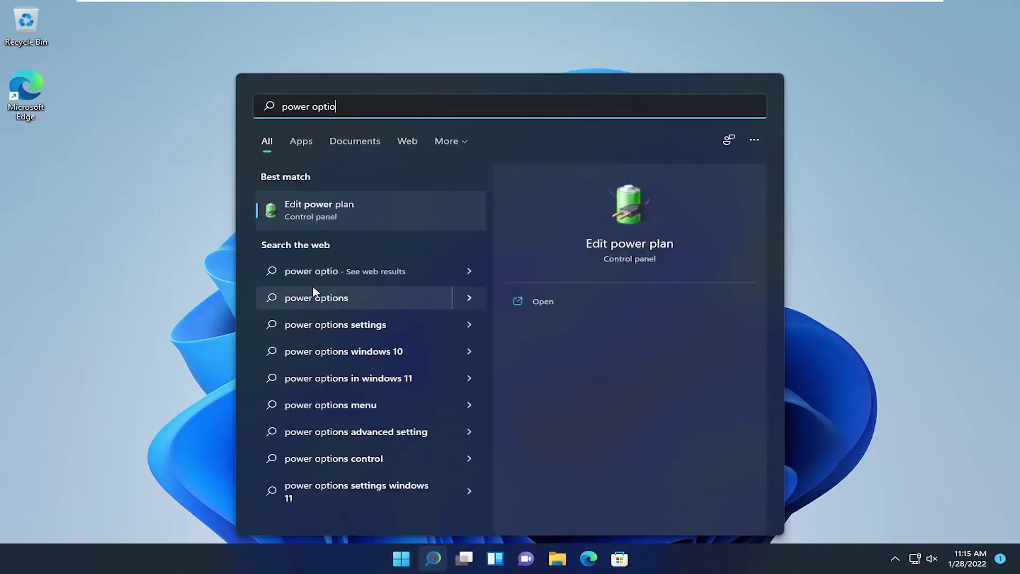
left_click(303, 214)
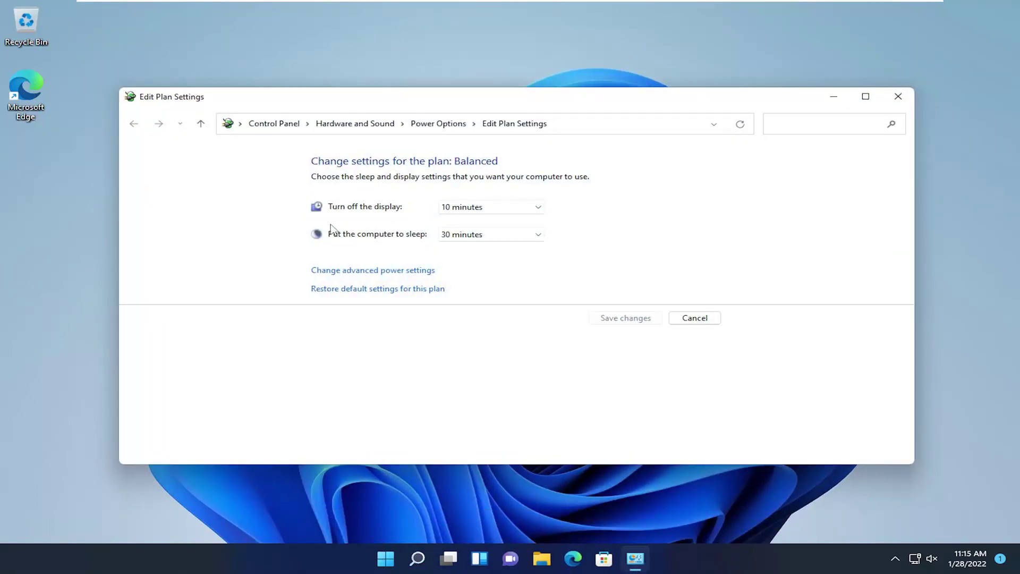
left_click(355, 273)
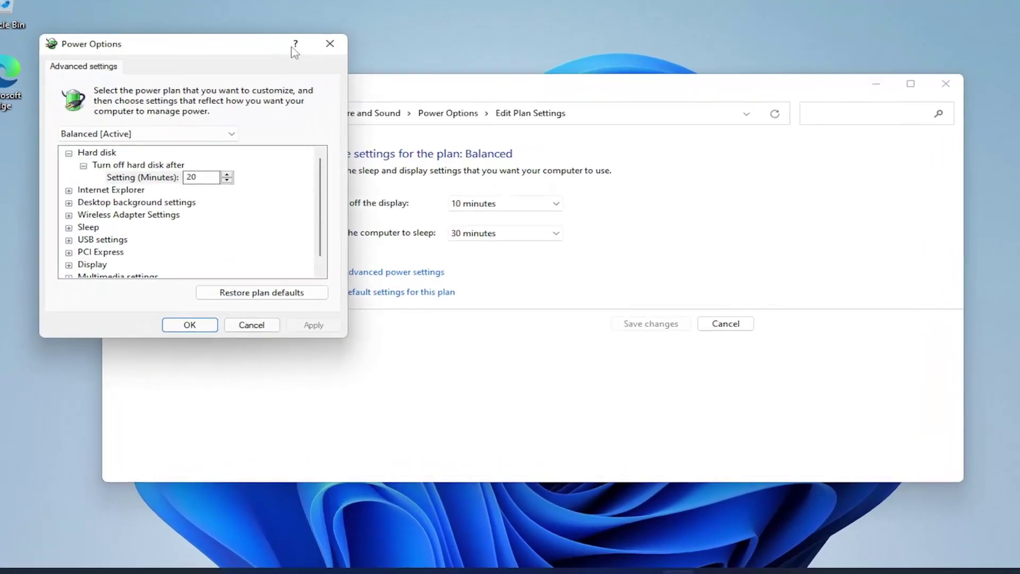
left_click(330, 54)
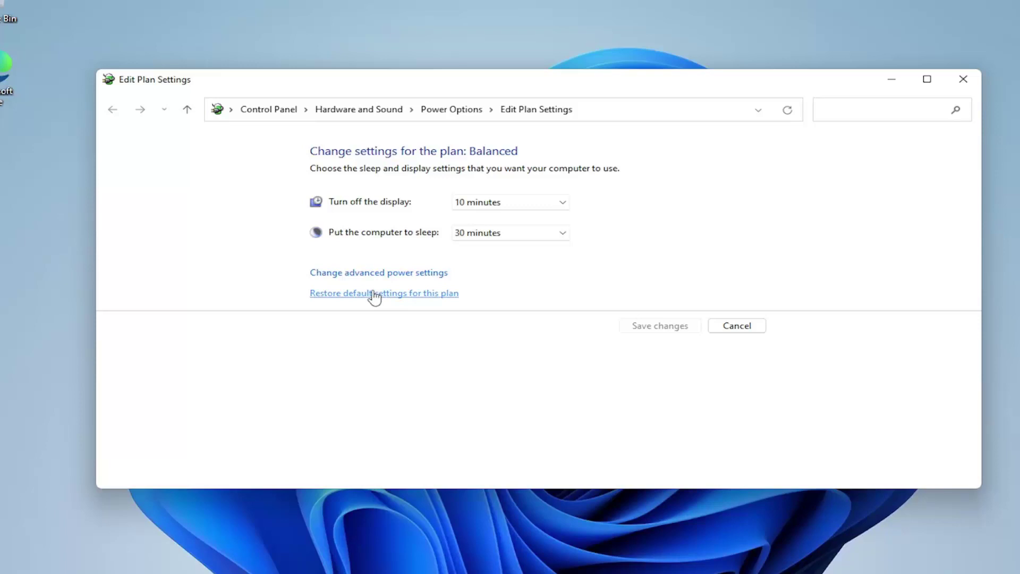
Step: Activate the High performance plan from the additional plans in Power Options and close the window
left_click(467, 111)
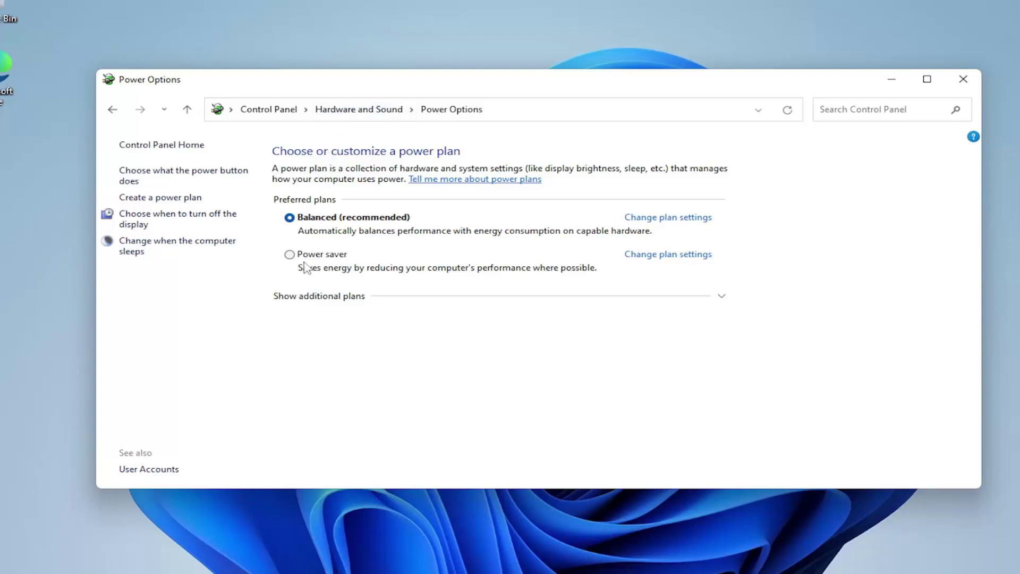
left_click(317, 301)
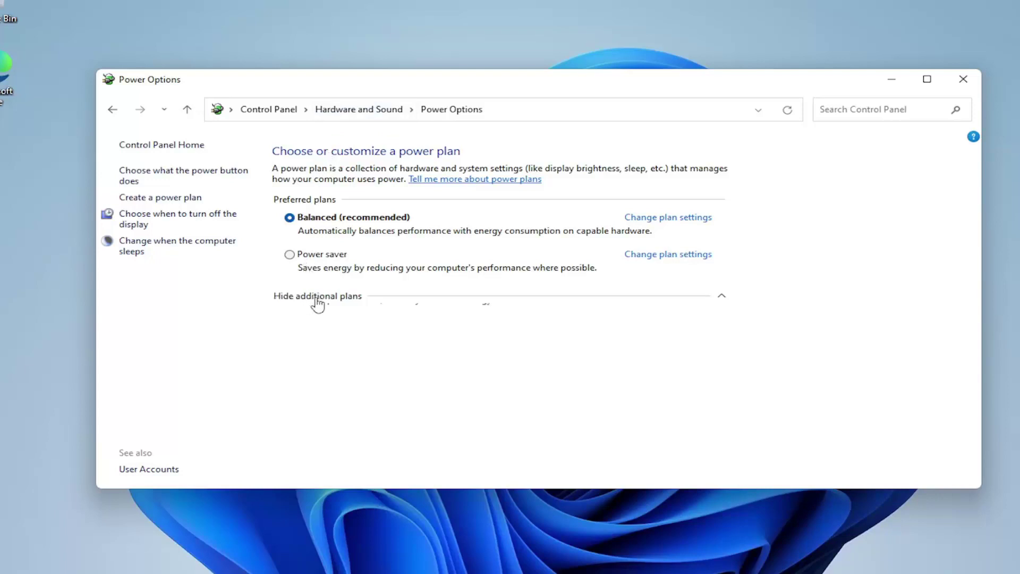
left_click(289, 318)
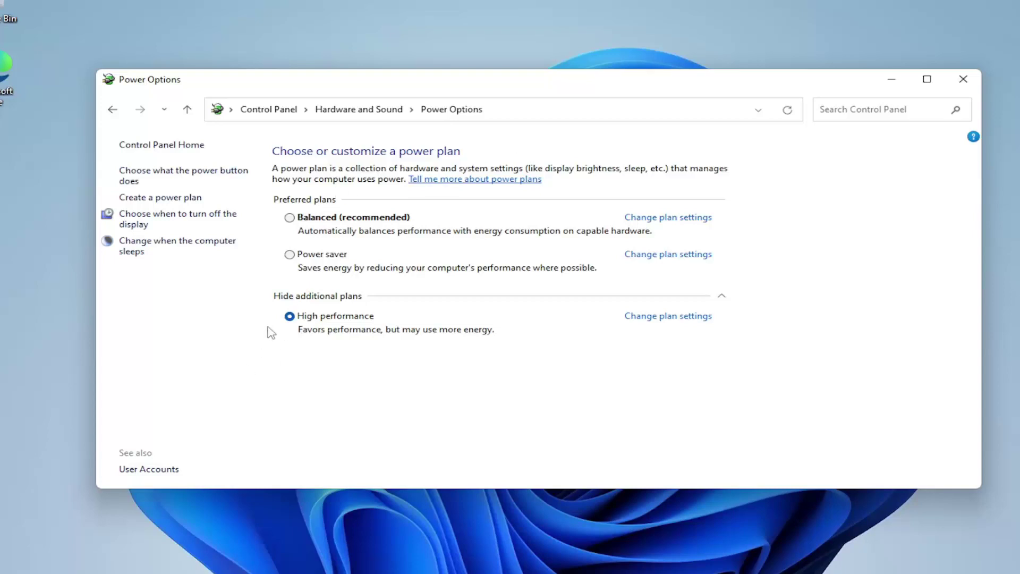
left_click(964, 78)
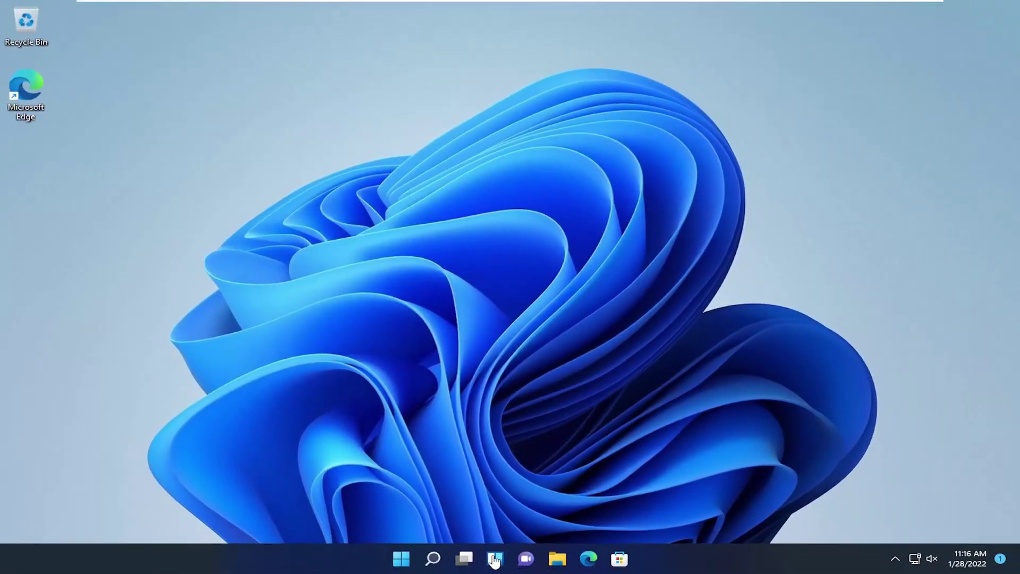
Step: Set the Windows visual effects to Adjust for best performance and apply the change
left_click(433, 559)
type("performance")
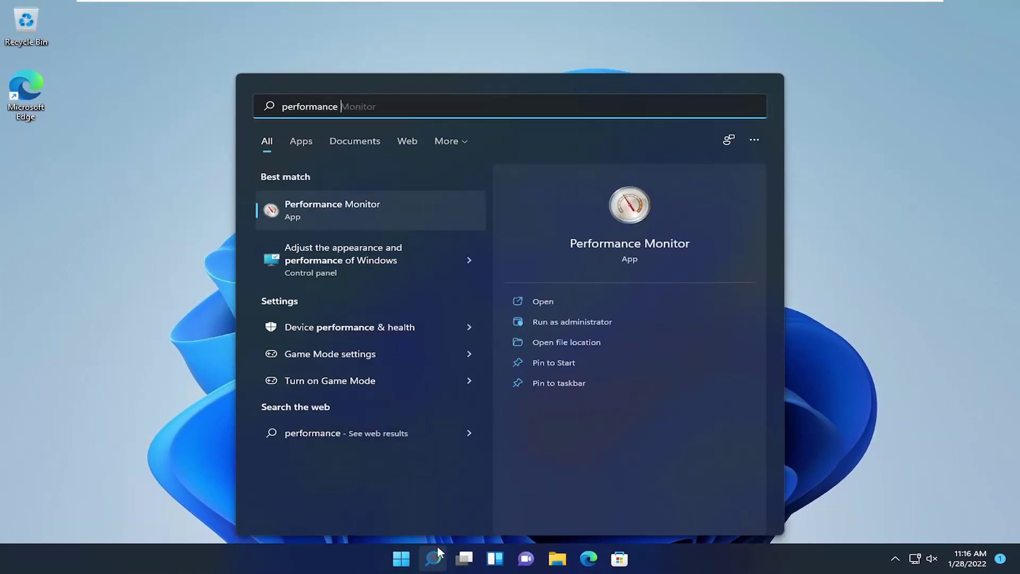
left_click(328, 261)
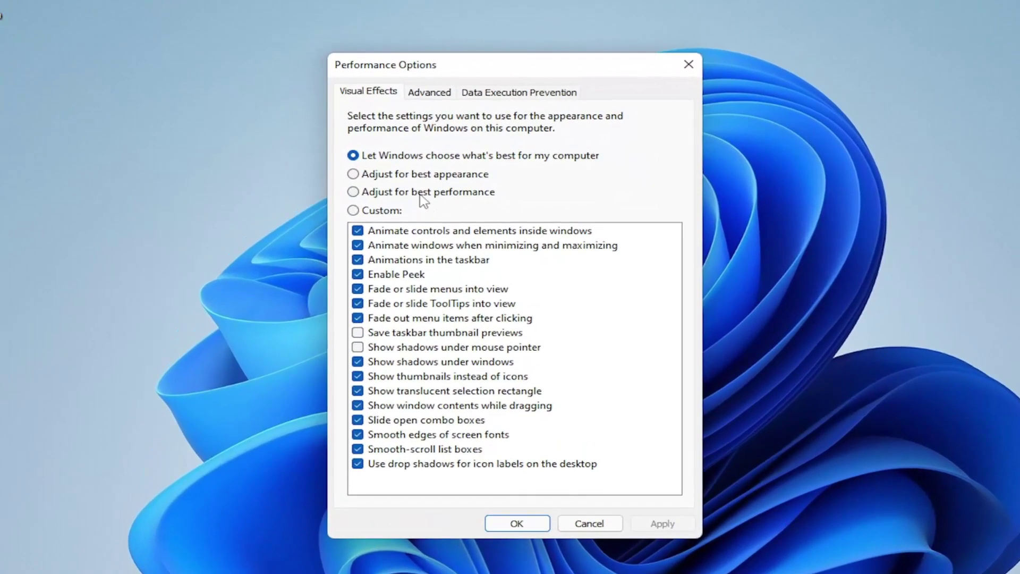
left_click(423, 193)
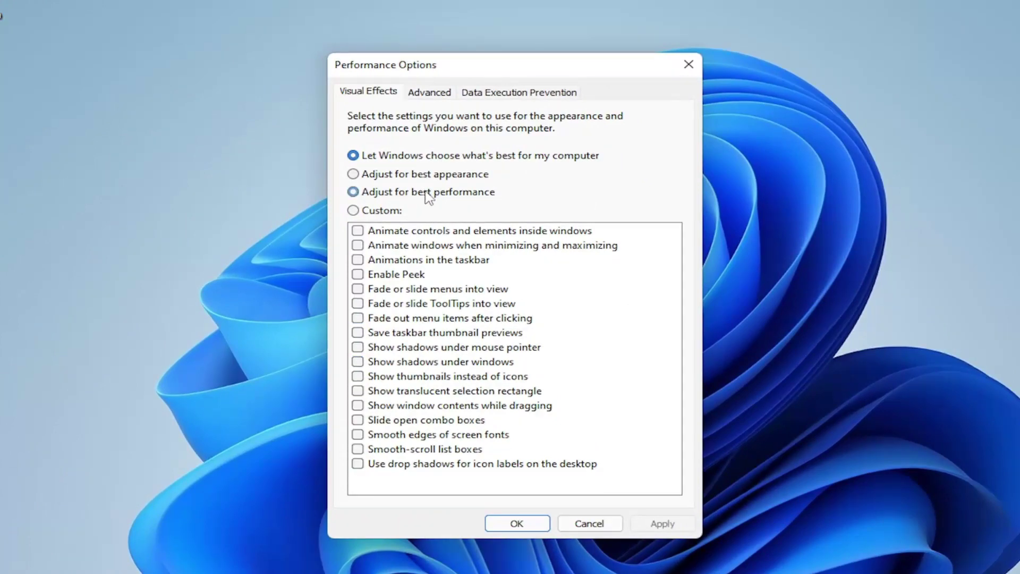
left_click(670, 524)
left_click(524, 525)
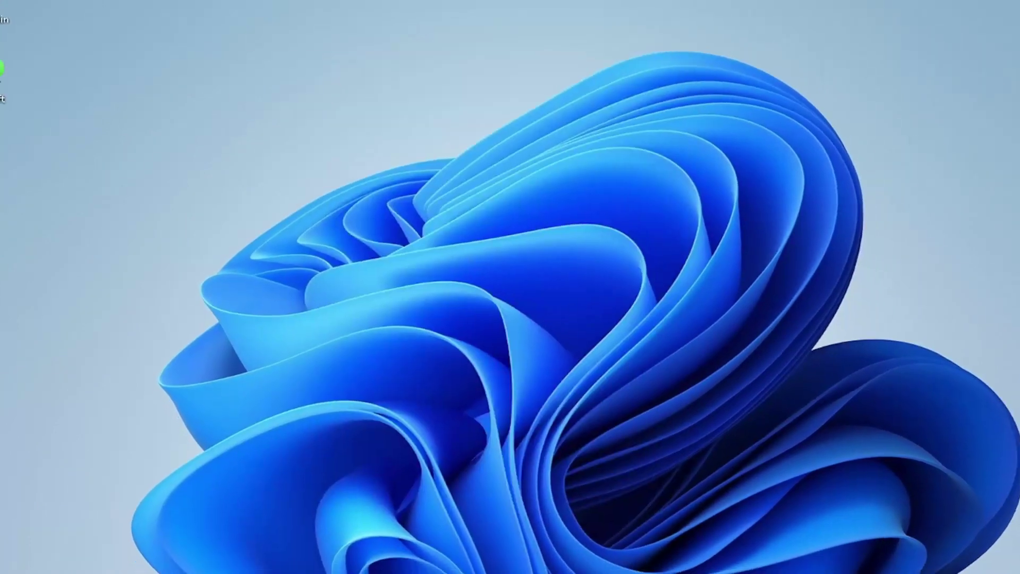
Step: Open a File Explorer window to check how it looks and moves with the visual effects reduced, and close it
left_click(433, 558)
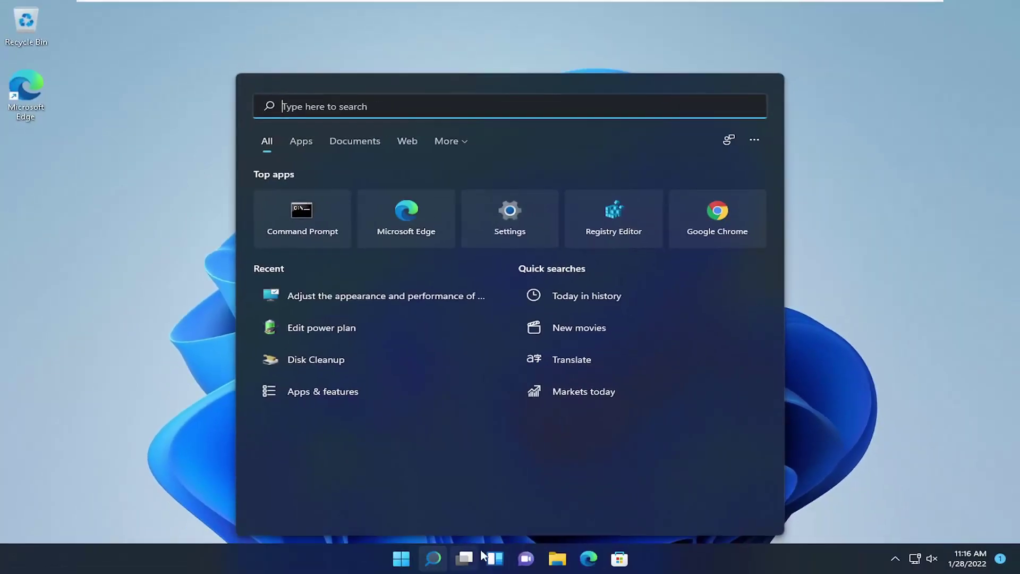
left_click(555, 561)
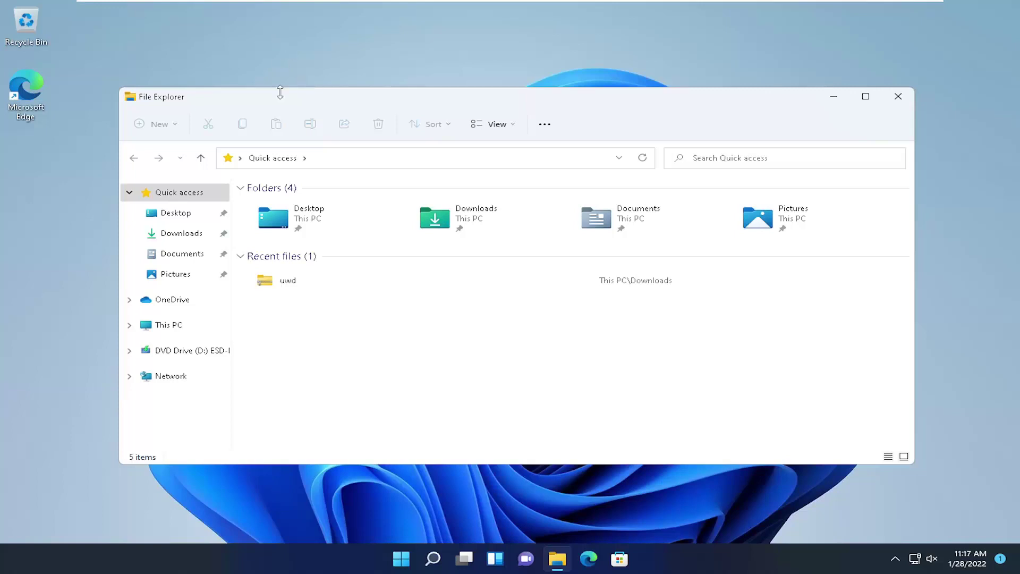
left_click_drag(278, 88, 370, 78)
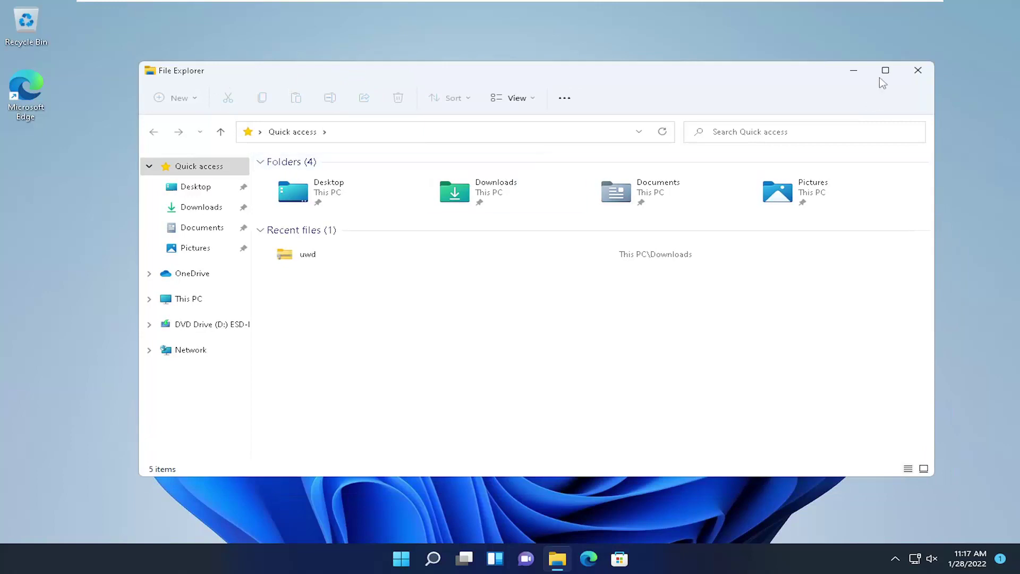
left_click(918, 72)
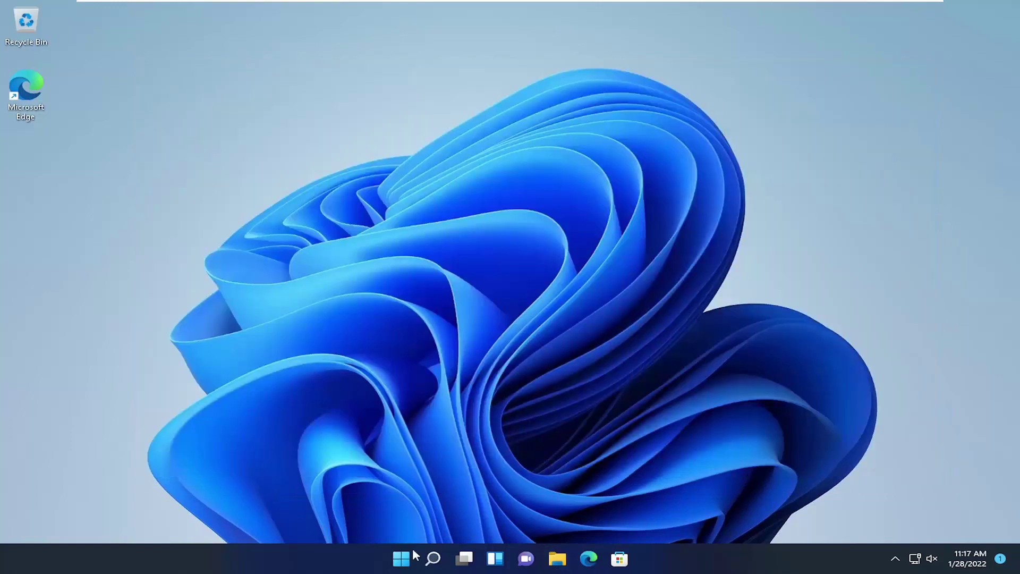
Step: Search Windows for cmd and launch Command Prompt as administrator, allowing it to make changes to the device
left_click(432, 558)
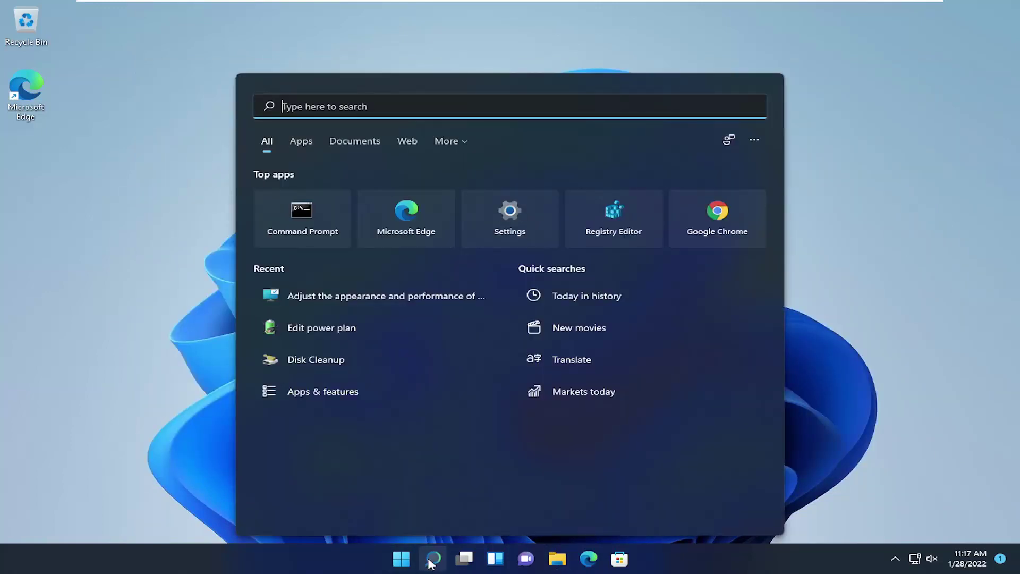
type("cmd")
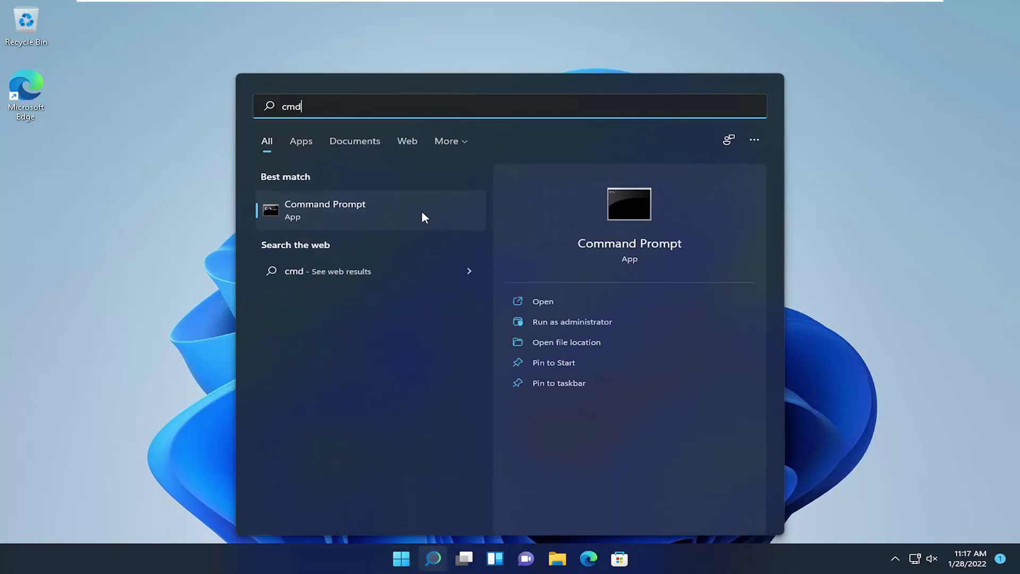
right_click(337, 210)
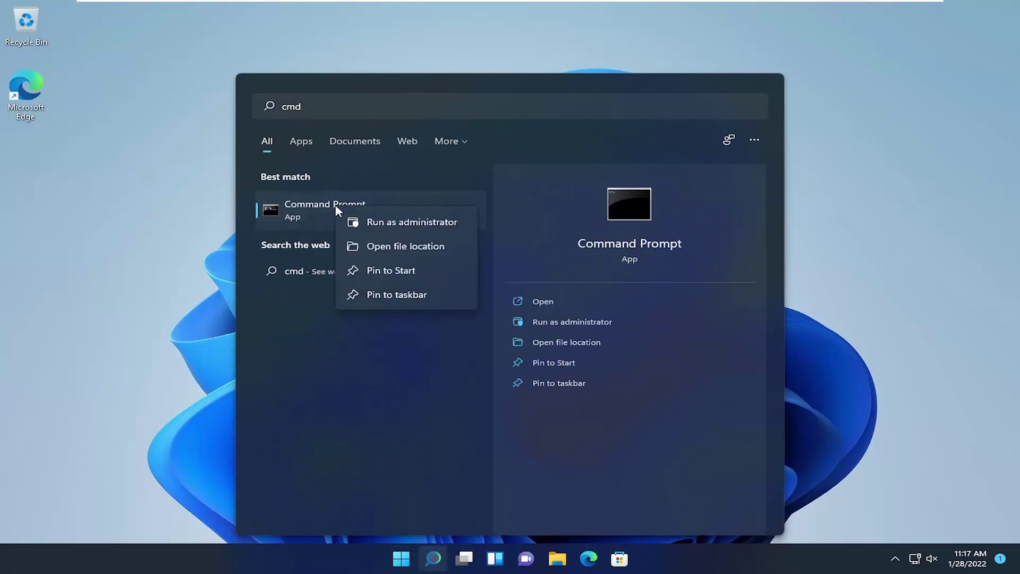
left_click(389, 221)
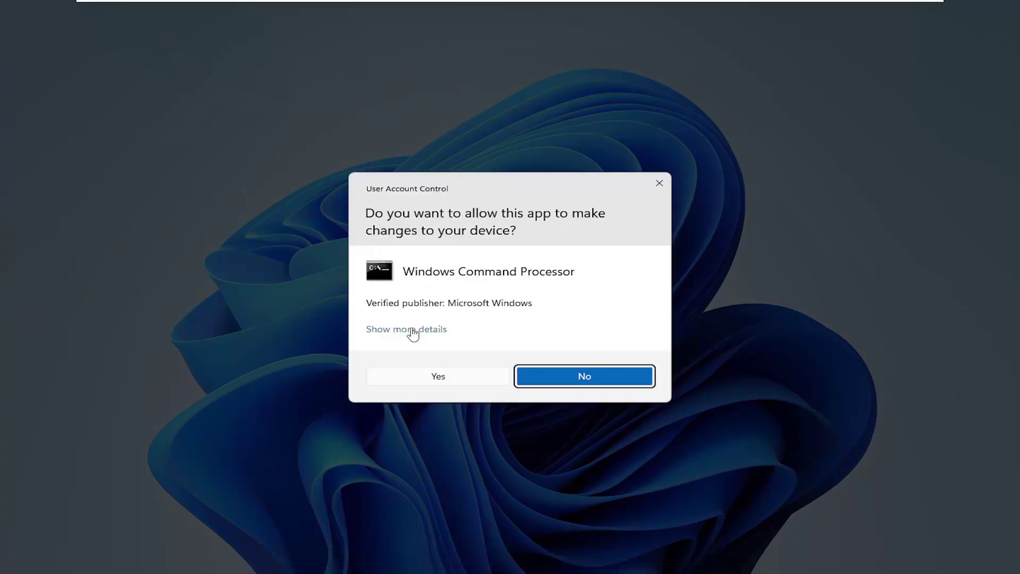
left_click(435, 377)
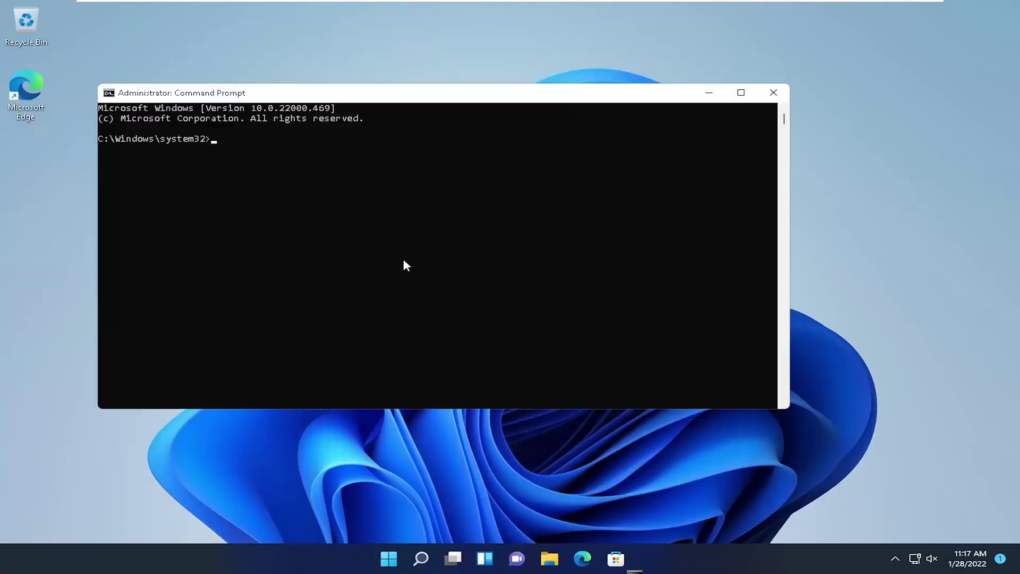
Step: Run the system file check with sfc /scannow in the elevated Command Prompt
left_click_drag(360, 105, 439, 96)
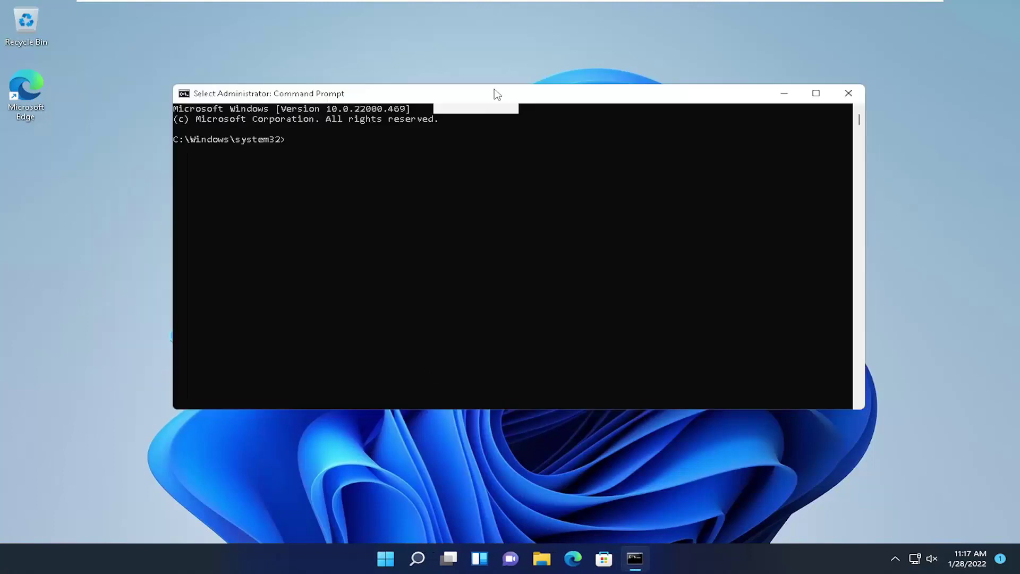
left_click(310, 149)
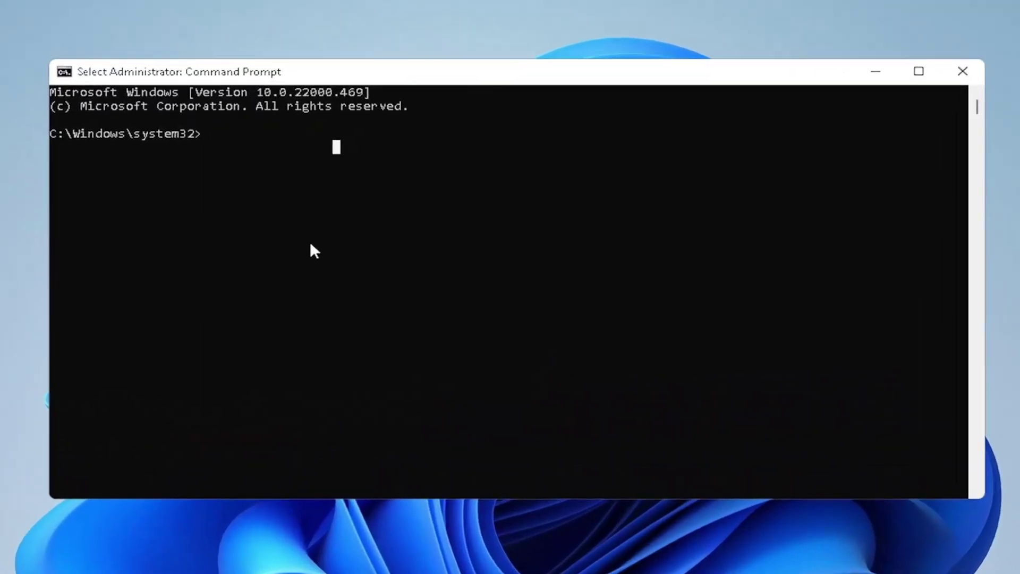
type("sfc")
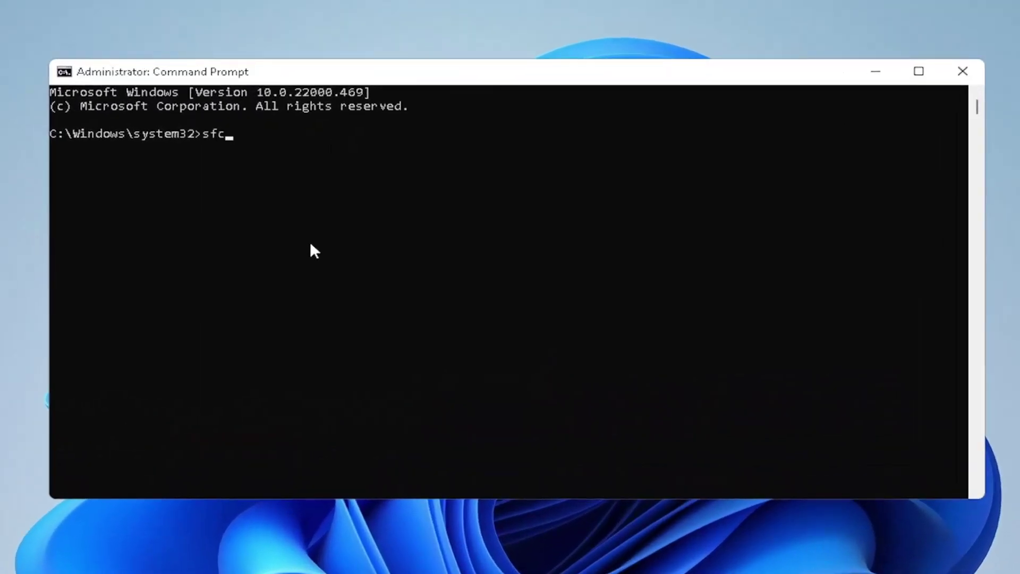
type(" /scannow")
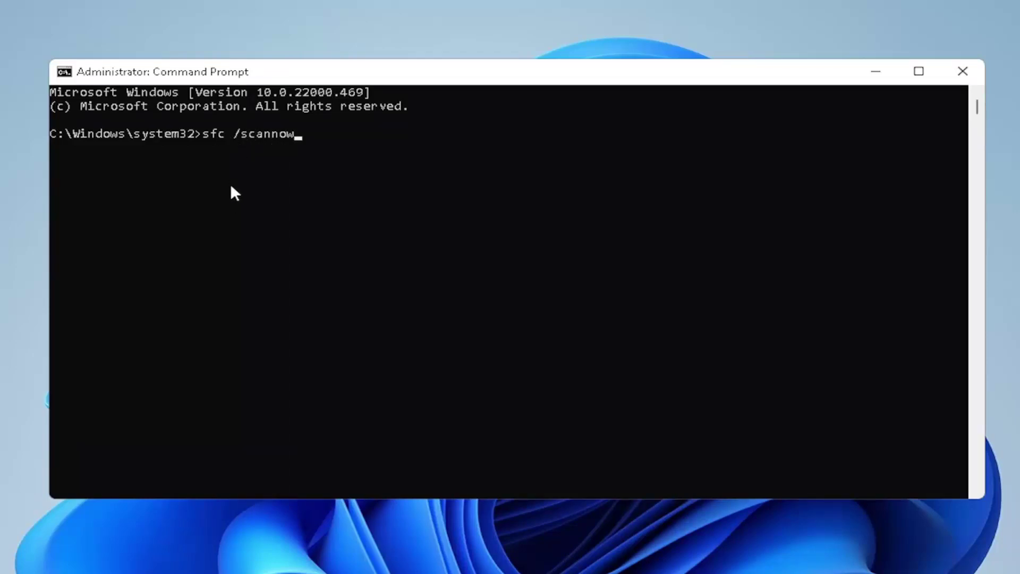
key("Return")
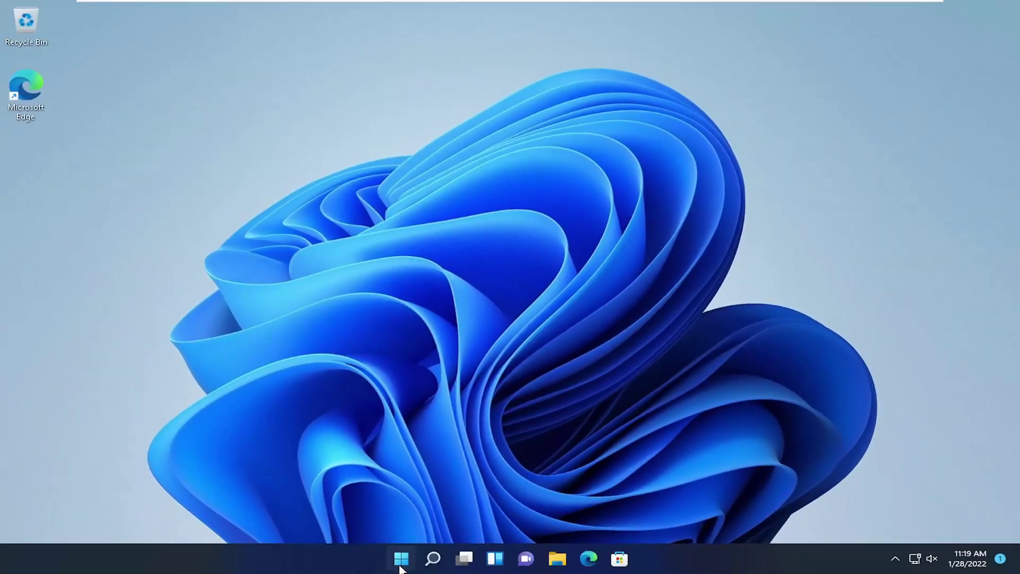
Step: Restart the computer
right_click(401, 558)
mouse_move(408, 510)
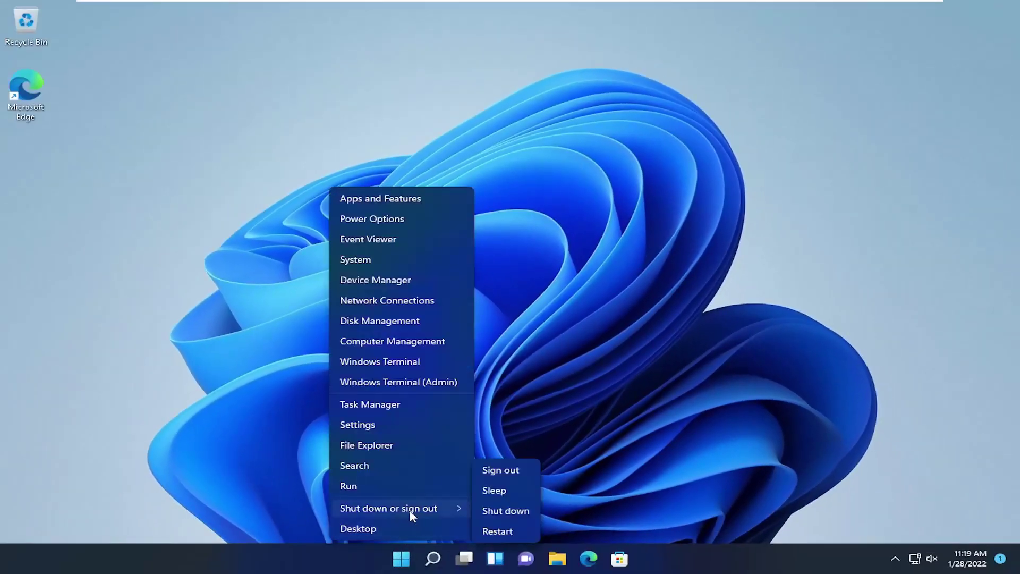
left_click(492, 533)
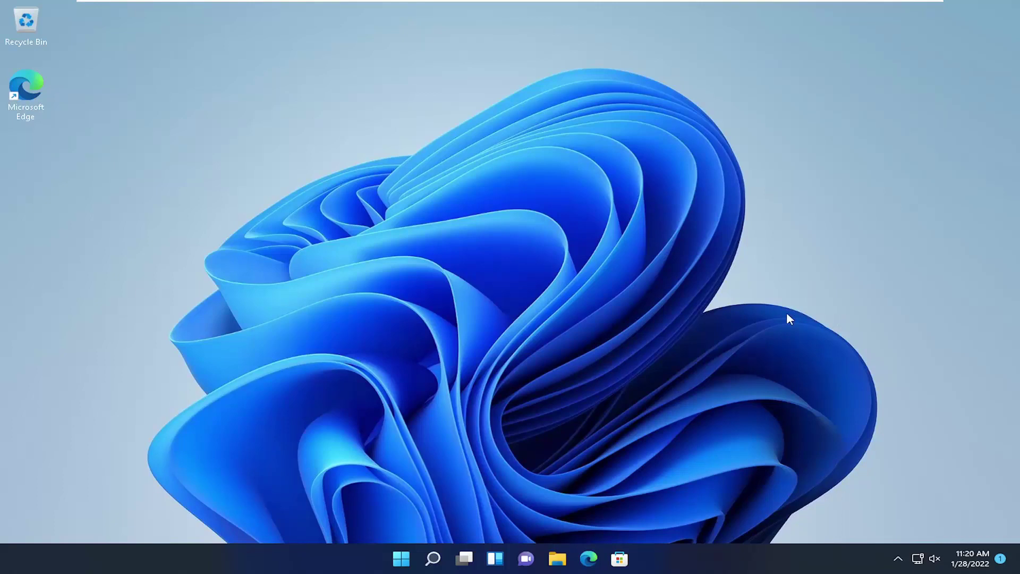
Step: Search Windows for defrag and open the Defragment and Optimize Drives tool
left_click(432, 563)
type("defrag")
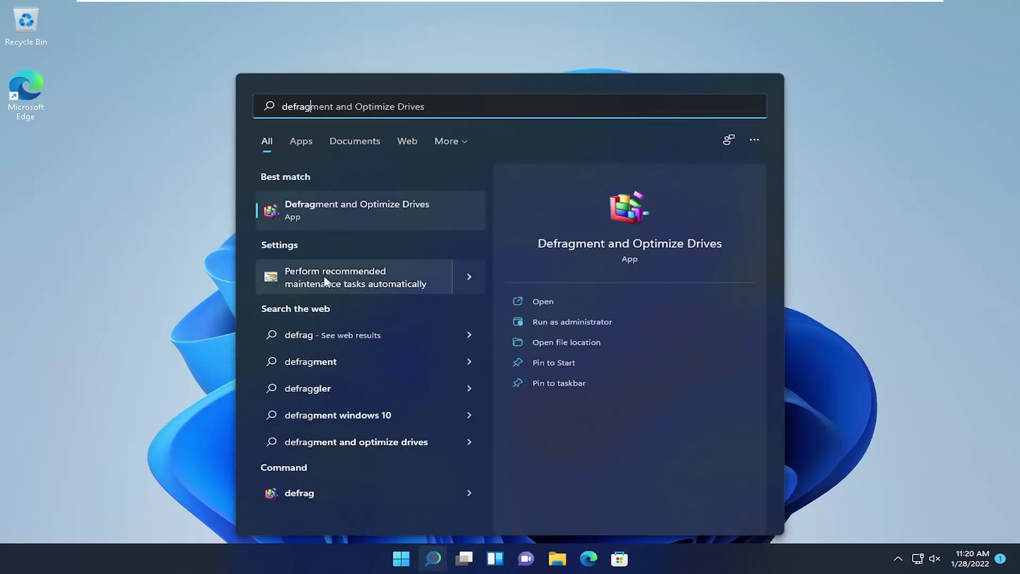
left_click(387, 206)
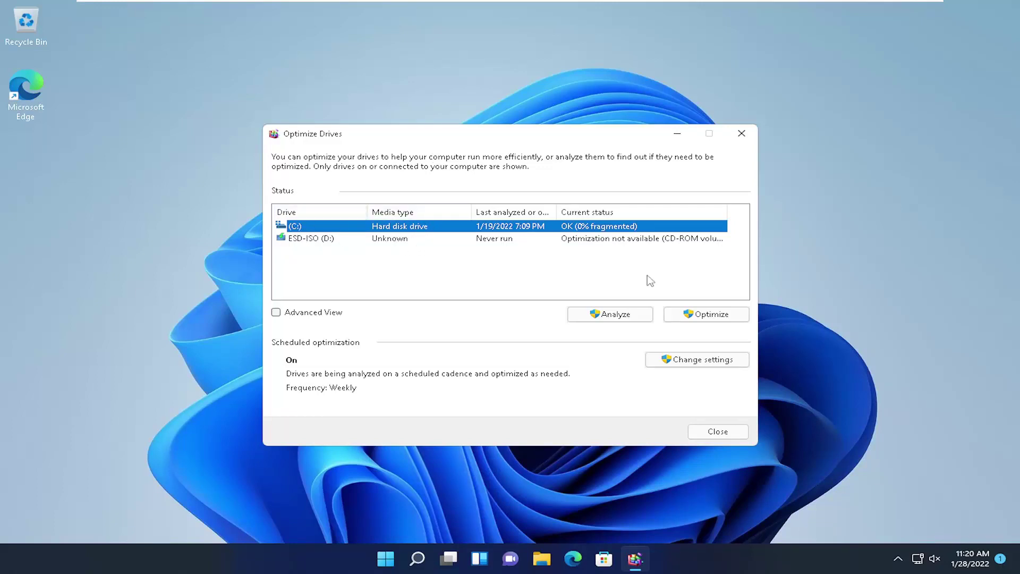
left_click_drag(399, 138, 403, 123)
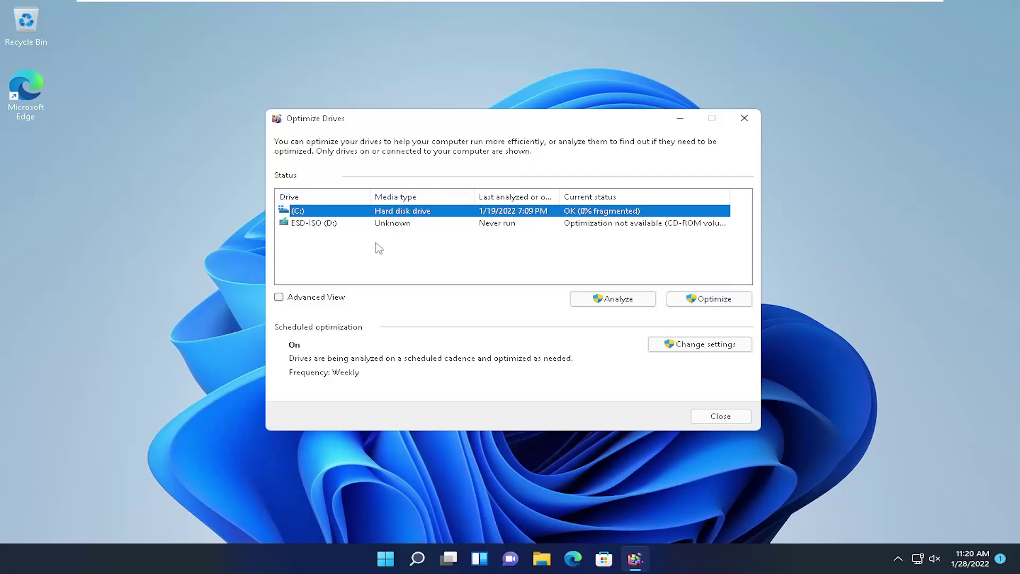
Step: Examine the optimization status and available actions for drives C: and ESD-ISO (D:), and close the Optimize Drives window
left_click(317, 226)
left_click(432, 212)
mouse_move(345, 123)
left_mouse_down()
mouse_move(370, 119)
mouse_move(349, 125)
left_mouse_up()
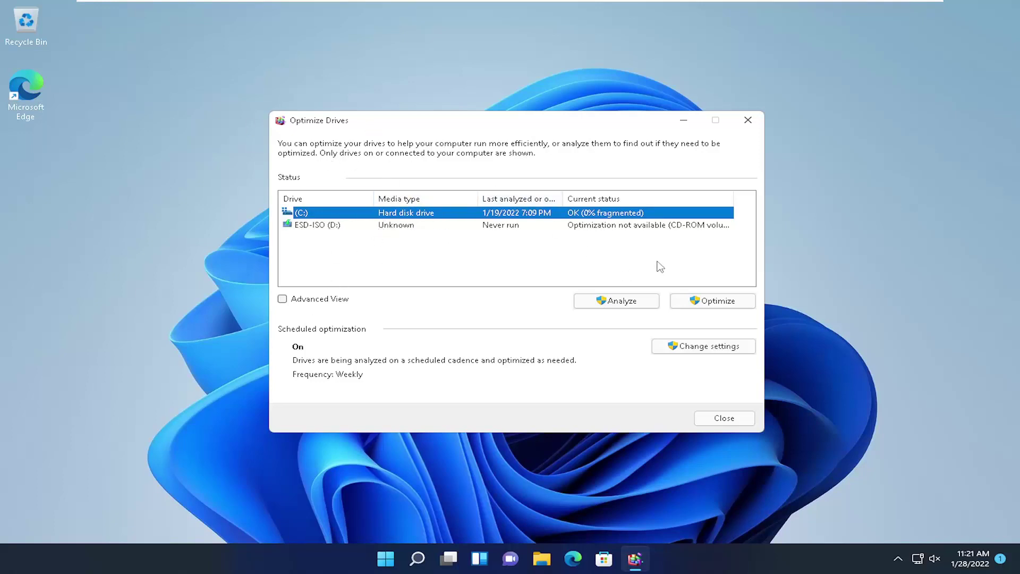
left_click(400, 229)
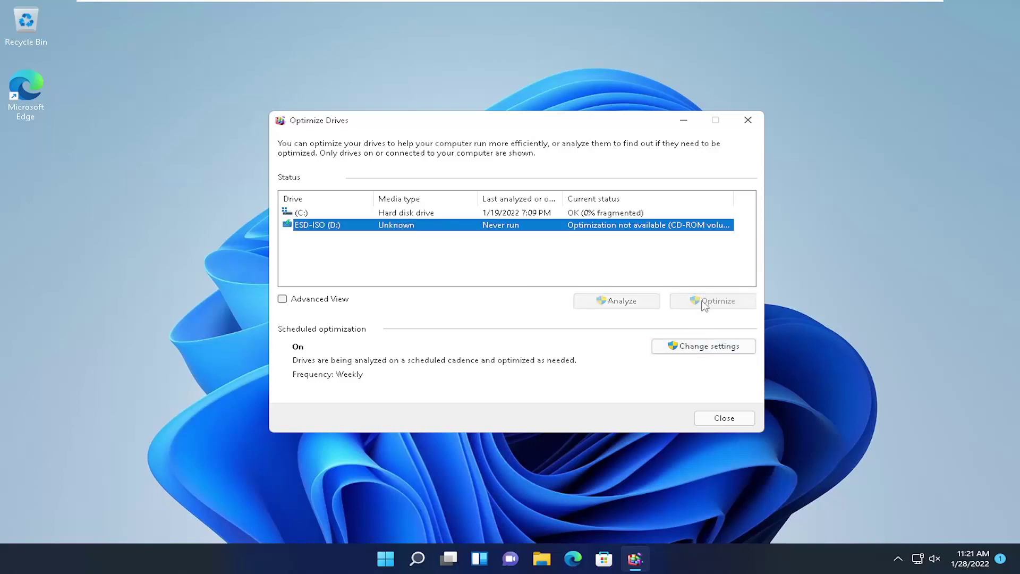
left_click(353, 213)
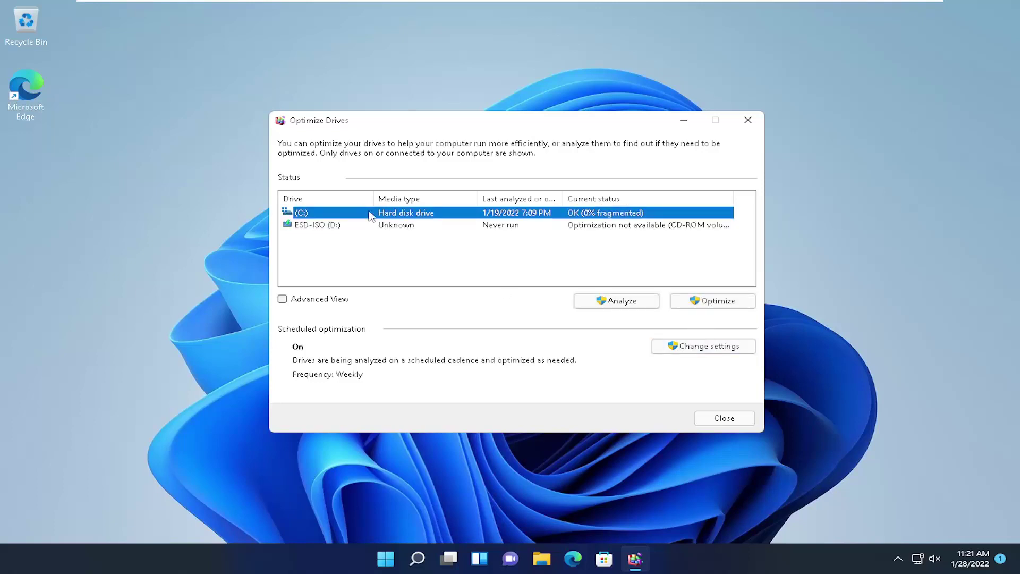
left_click(746, 121)
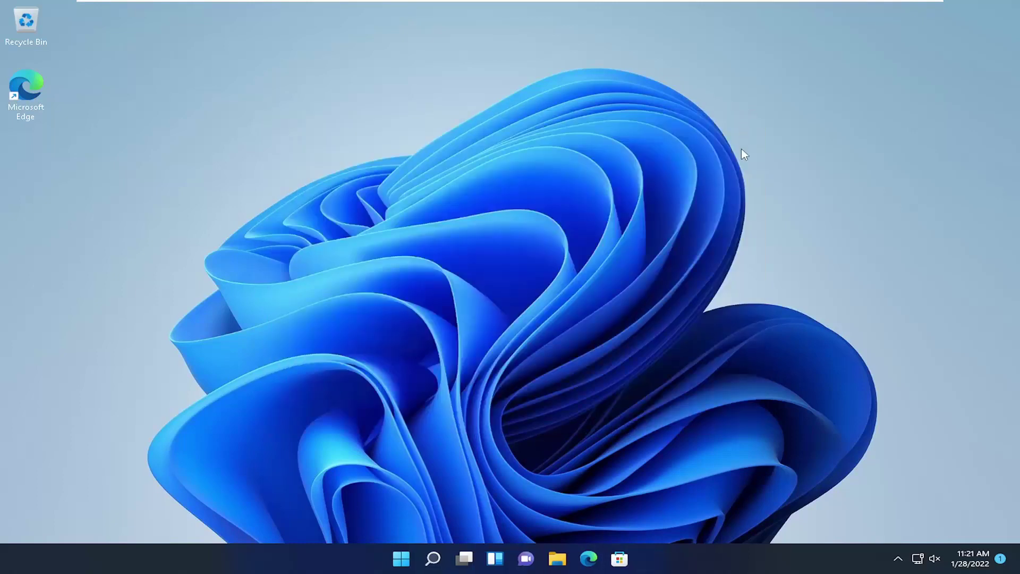